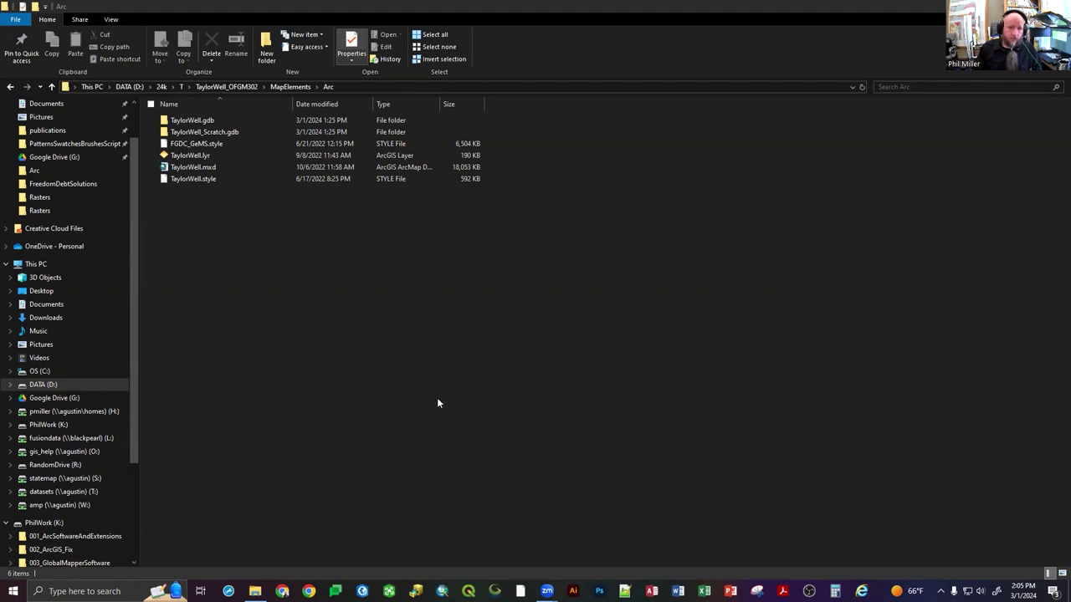
# Switch to ArcGIS Pro and check the installed version and available updates on the About page
pyautogui.hotkey('alt', 'Tab')
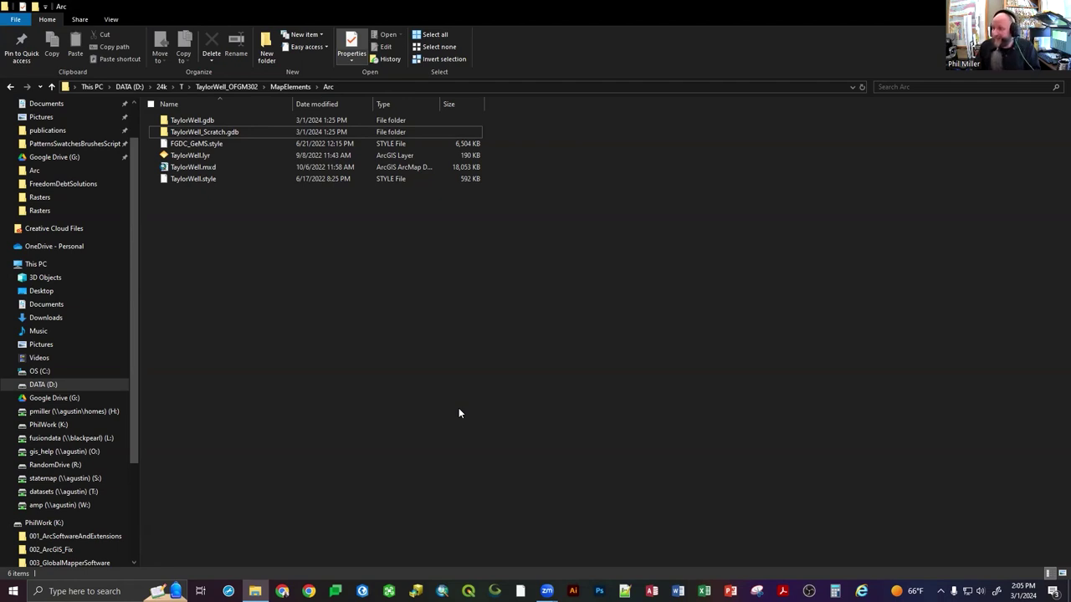
pyautogui.click(362, 592)
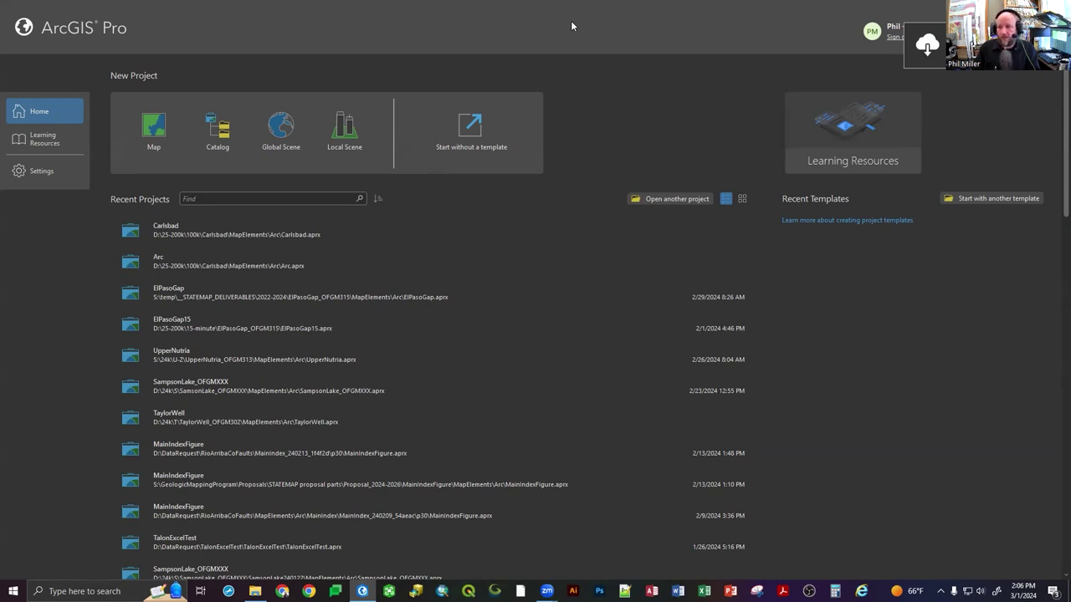
pyautogui.click(41, 171)
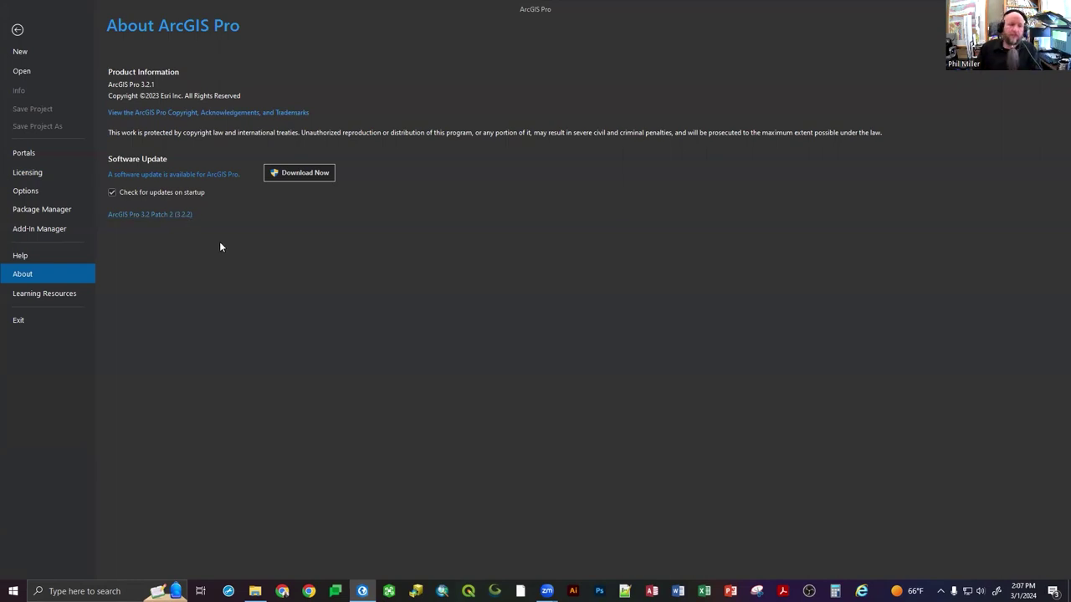
# Switch to File Explorer and review the TaylorWell map document and geodatabase in the Arc folder
pyautogui.hotkey('alt', 'Tab')
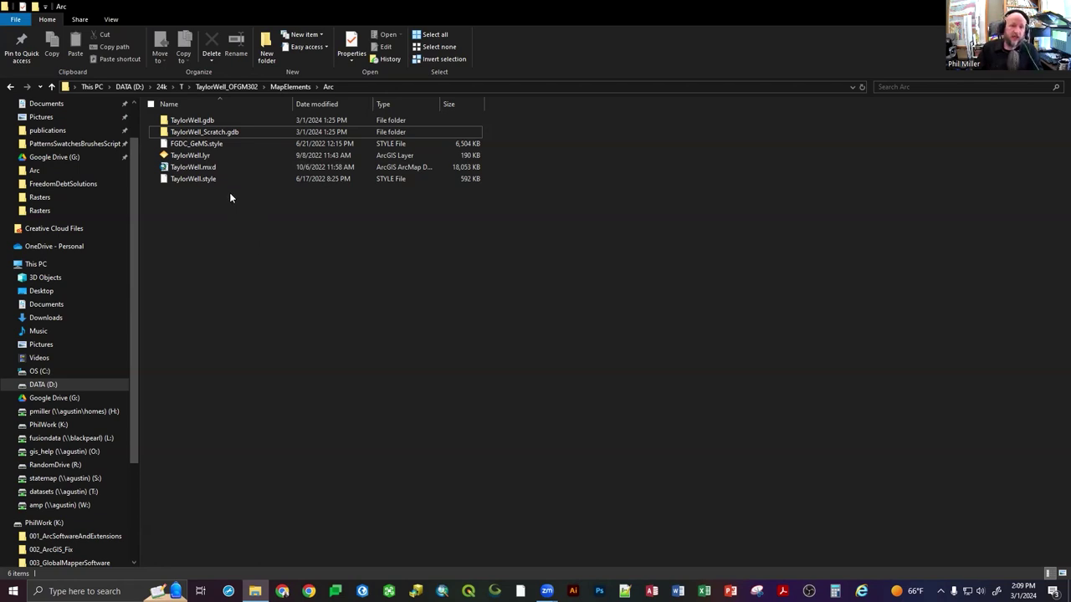
pyautogui.click(231, 167)
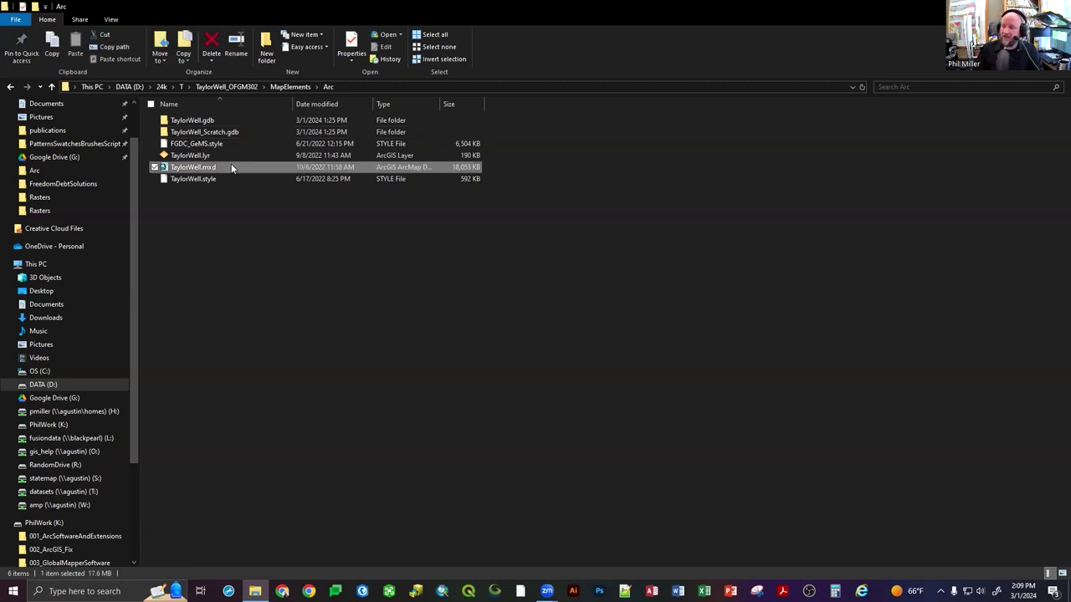
pyautogui.click(232, 122)
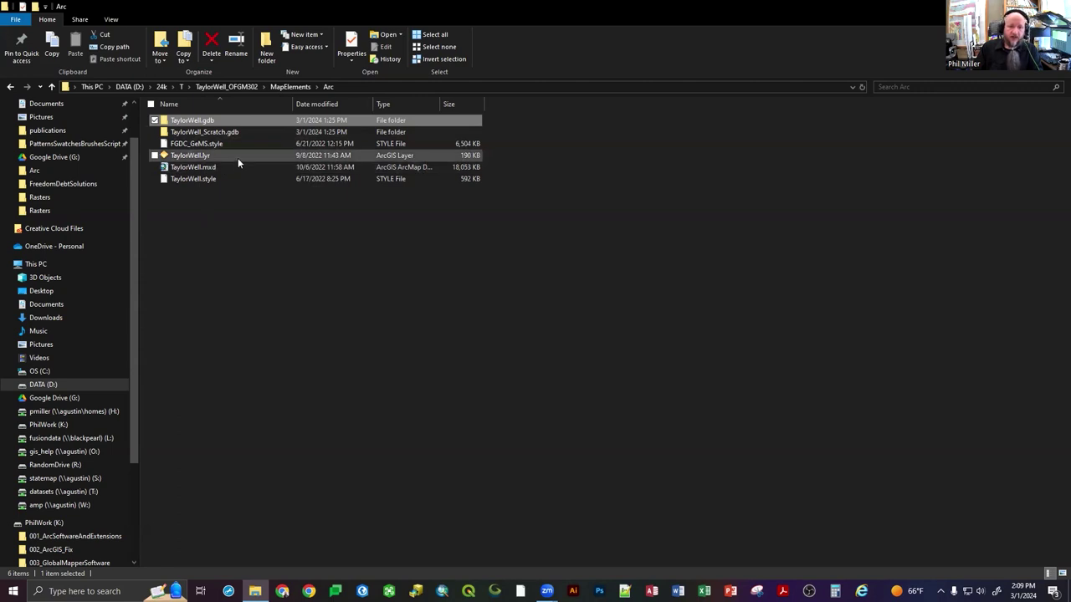
pyautogui.click(268, 252)
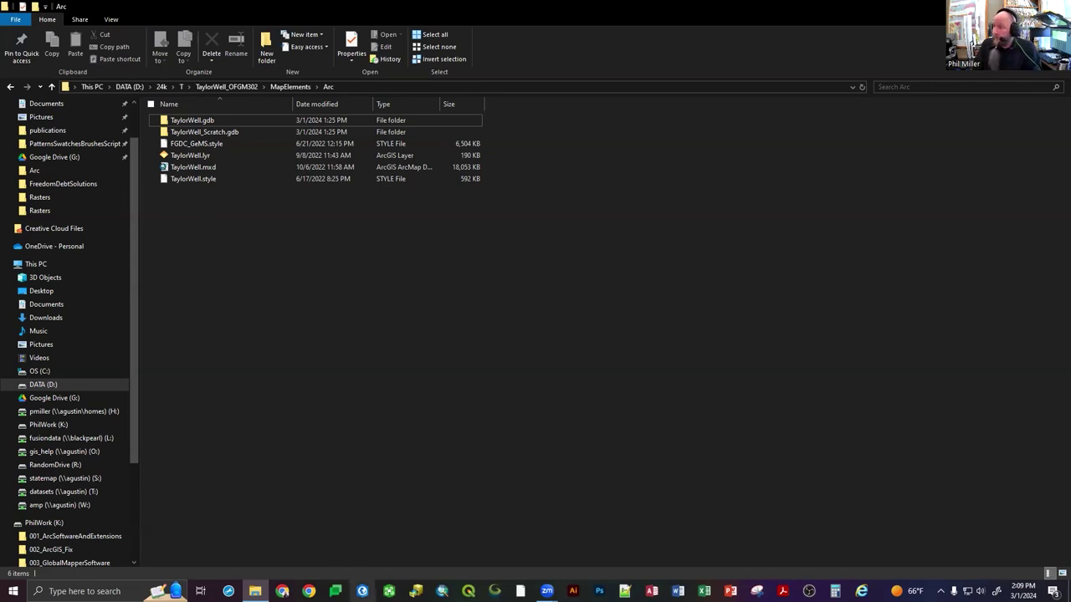
# Switch to ArcGIS Pro and start a new project without a template
pyautogui.click(362, 591)
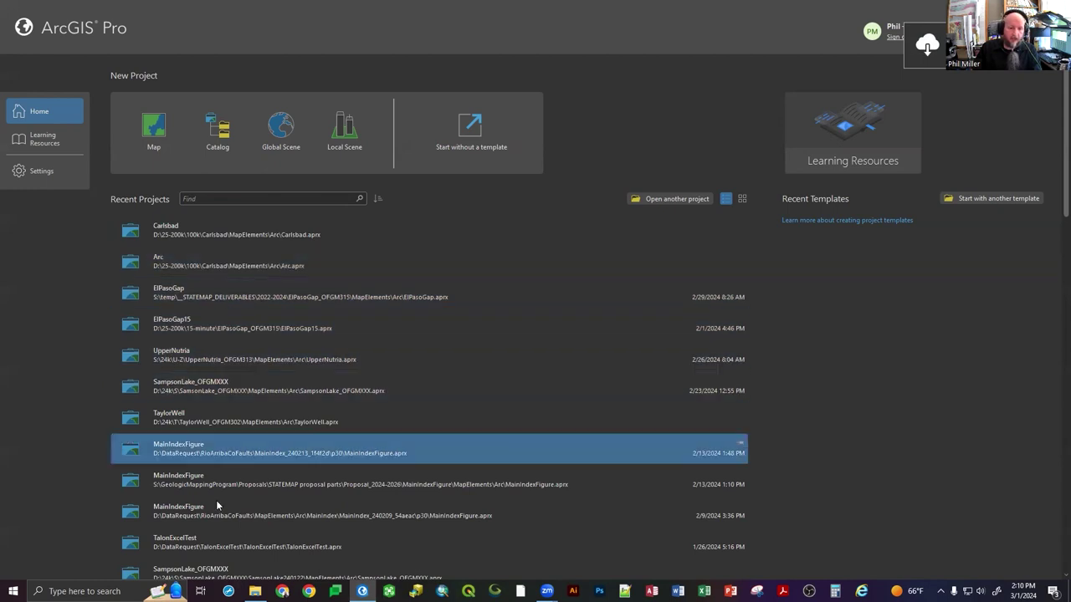
pyautogui.scroll(-15, 258, 457)
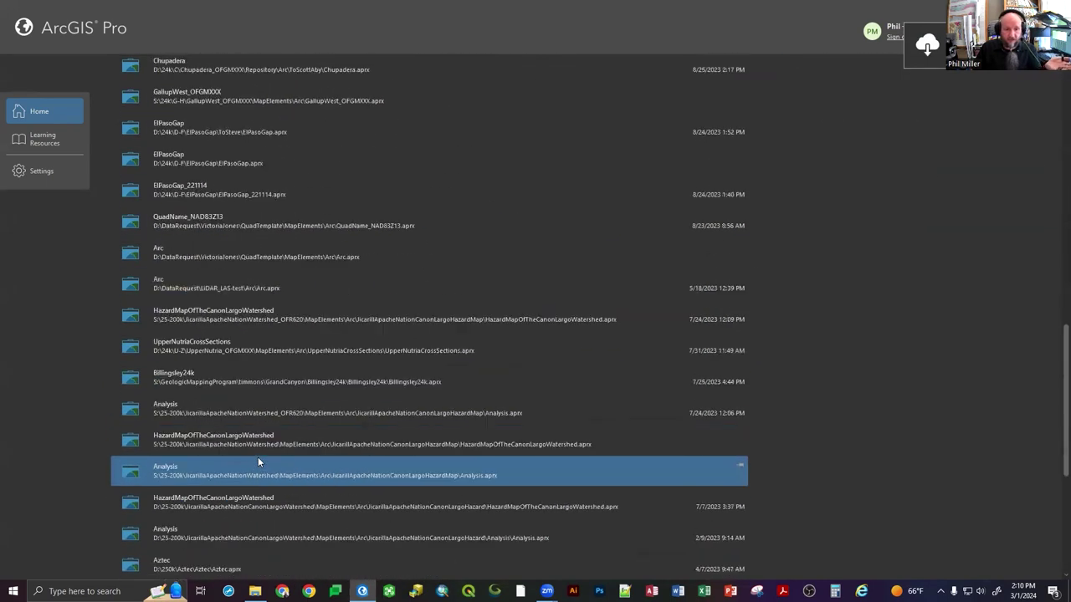
pyautogui.scroll(15, 257, 457)
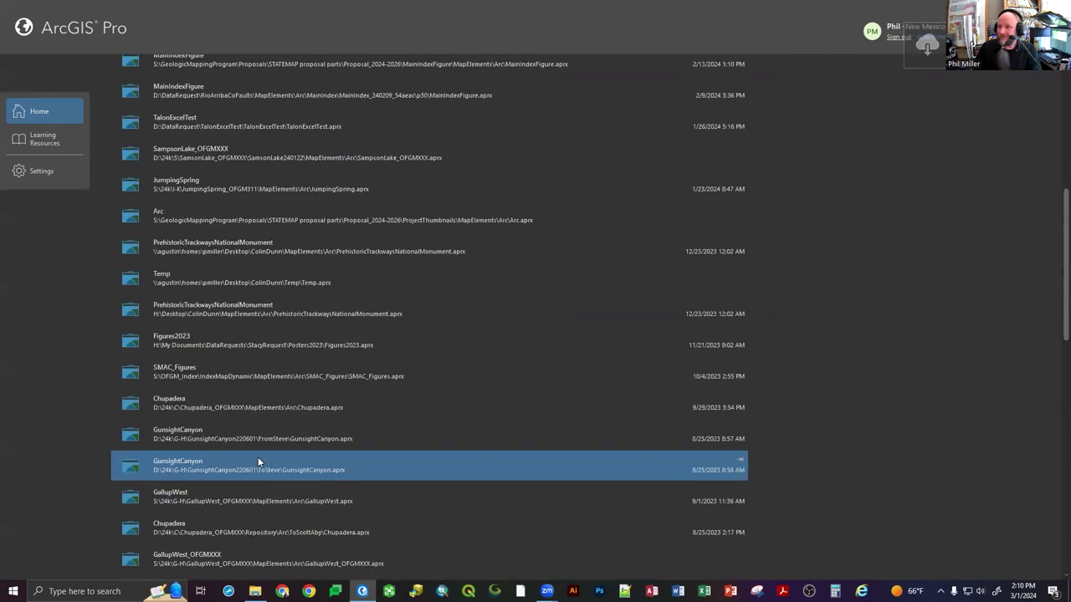
pyautogui.scroll(2, 258, 457)
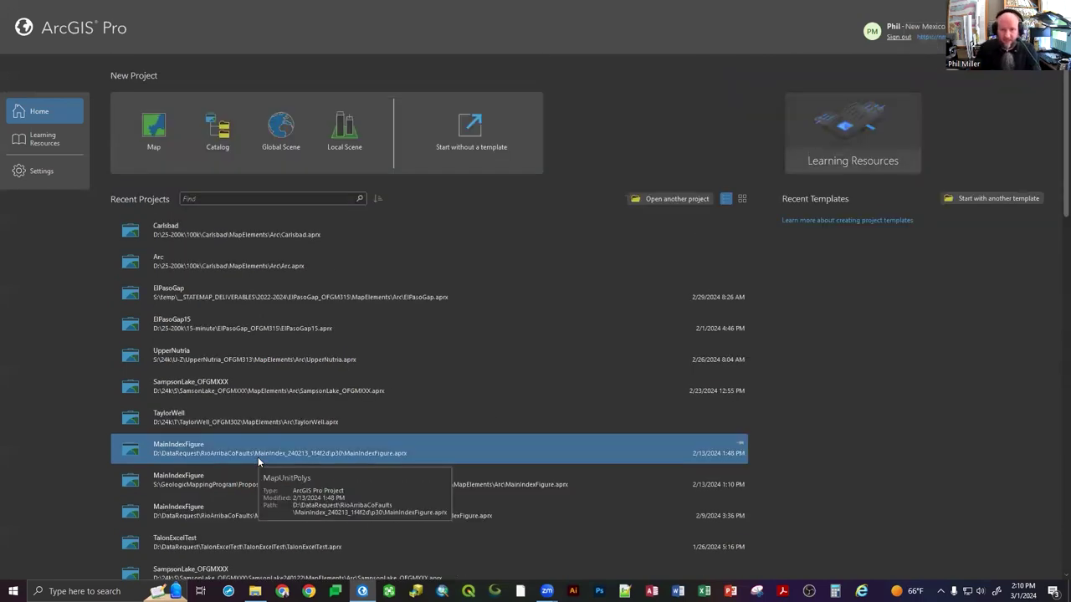
pyautogui.click(467, 126)
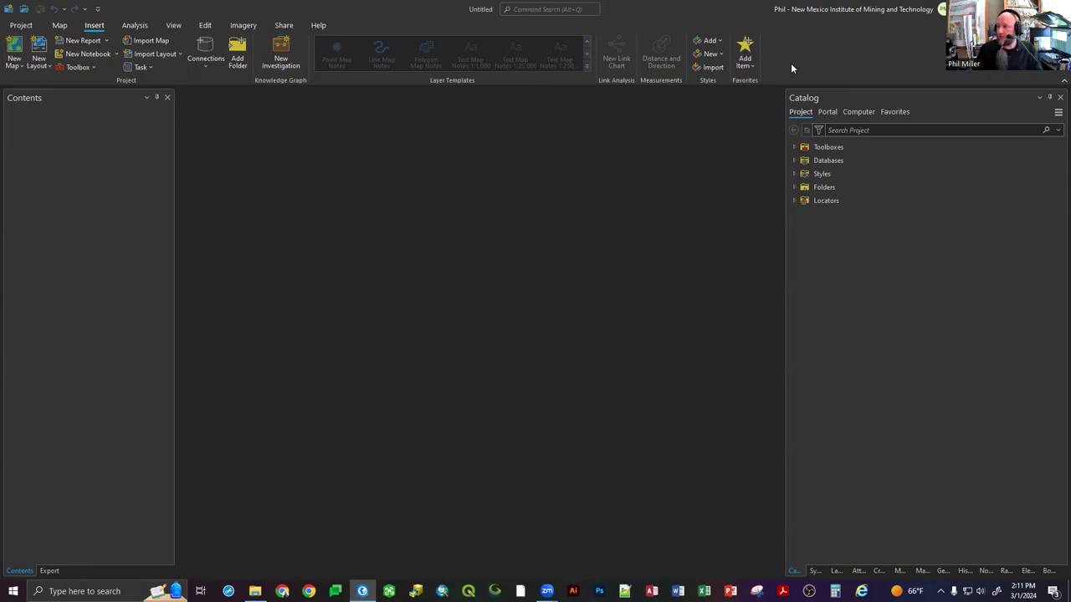
# Import the map document TaylorWell.mxd from D:\24k\T\TaylorWell_OFGM302\MapElements\Arc into the project
pyautogui.click(148, 39)
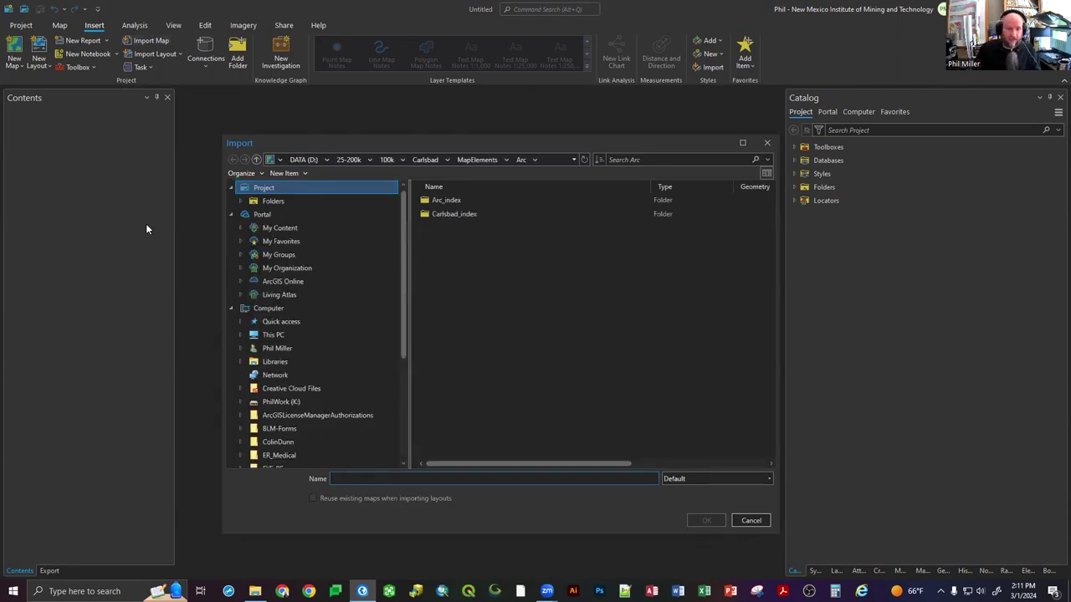
pyautogui.click(272, 335)
pyautogui.doubleClick(447, 312)
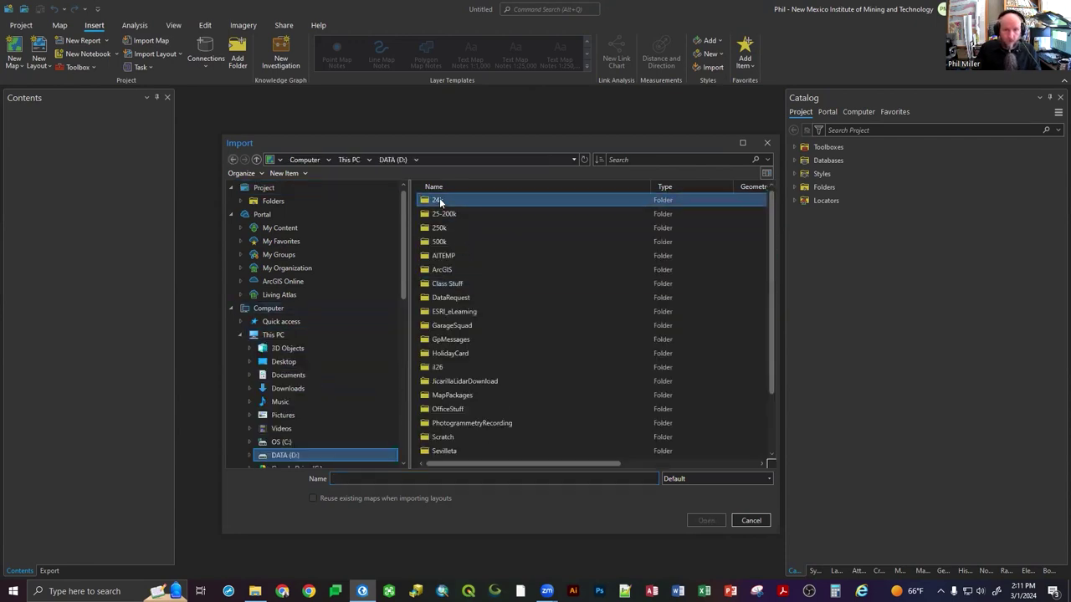
pyautogui.doubleClick(440, 200)
pyautogui.doubleClick(436, 437)
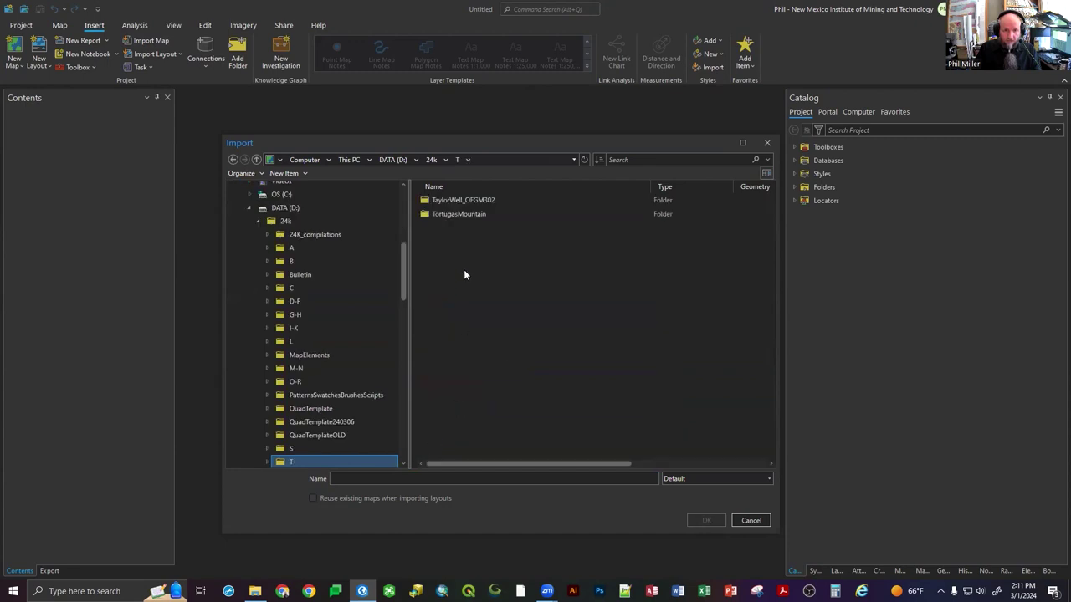
pyautogui.doubleClick(449, 200)
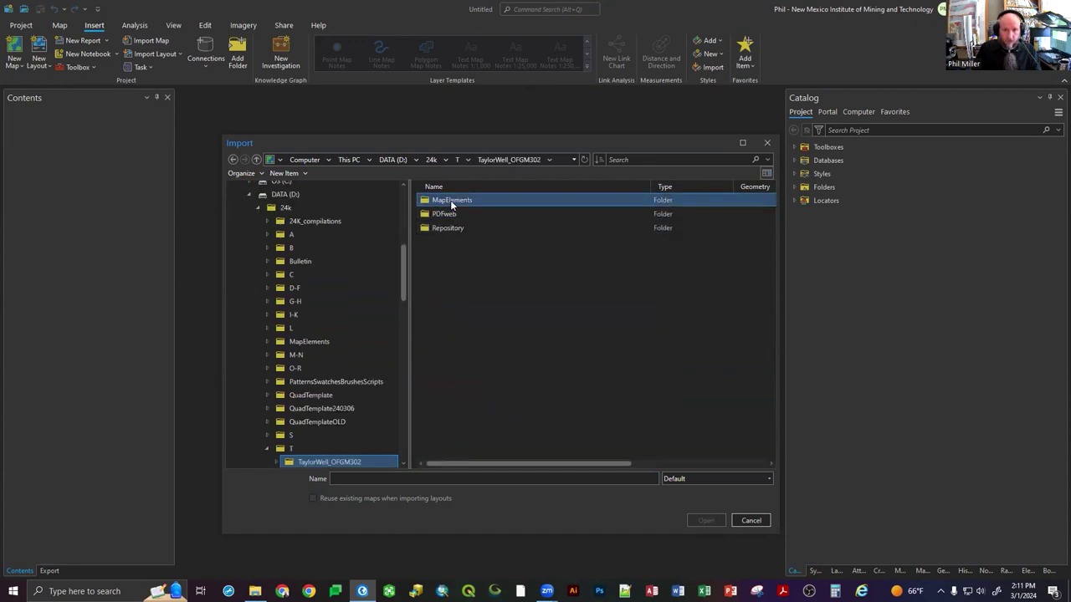
pyautogui.doubleClick(452, 200)
pyautogui.doubleClick(456, 200)
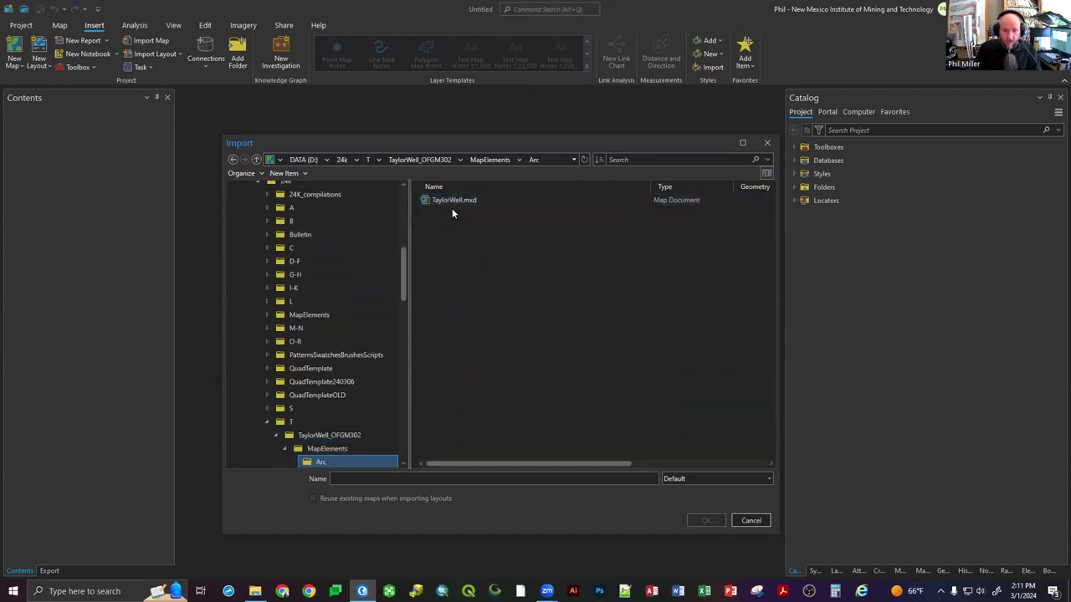
pyautogui.click(255, 591)
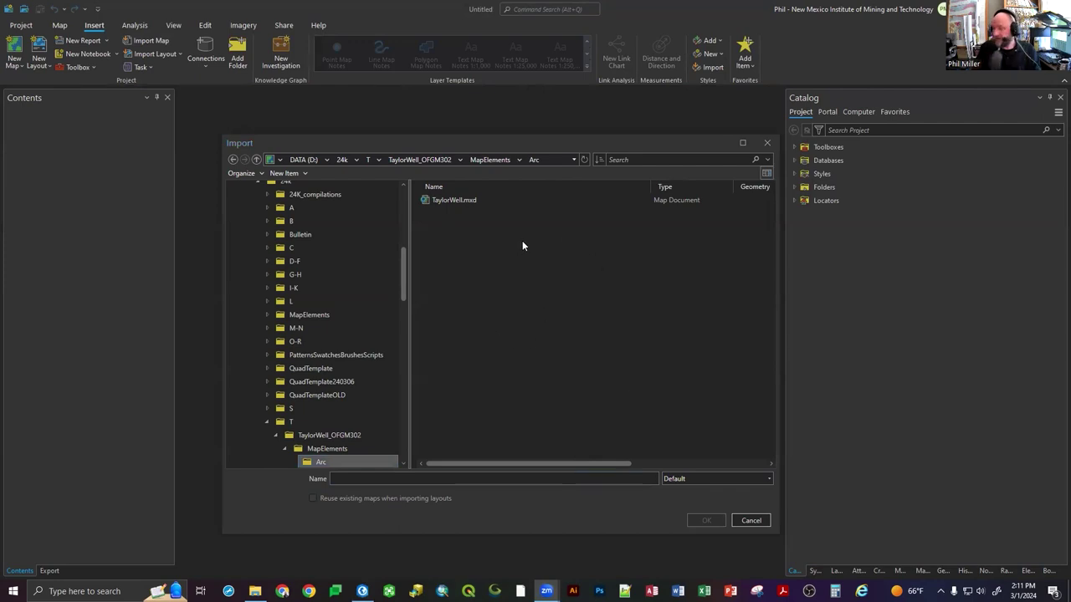
pyautogui.click(463, 201)
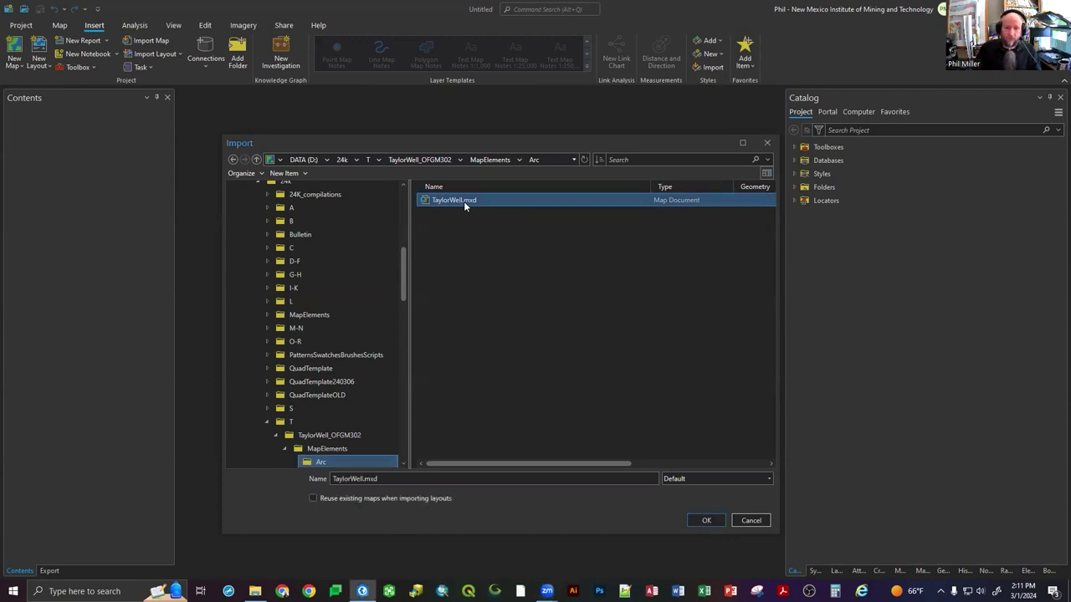
pyautogui.click(707, 521)
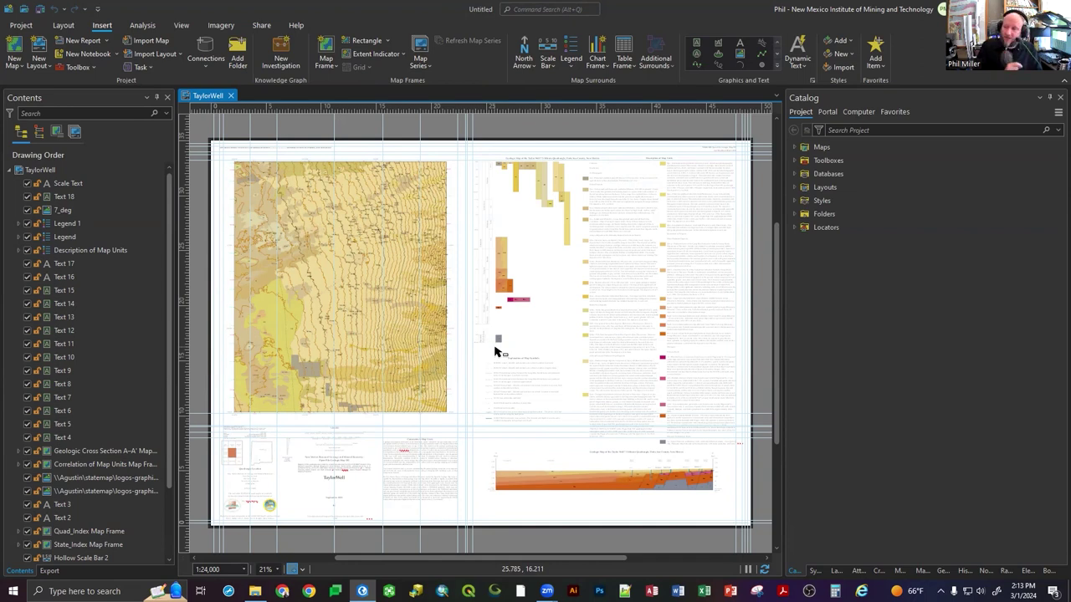
# Inspect the project's folder connections and databases, examining the paths of the Untitled folder and Default.gdb
pyautogui.click(795, 214)
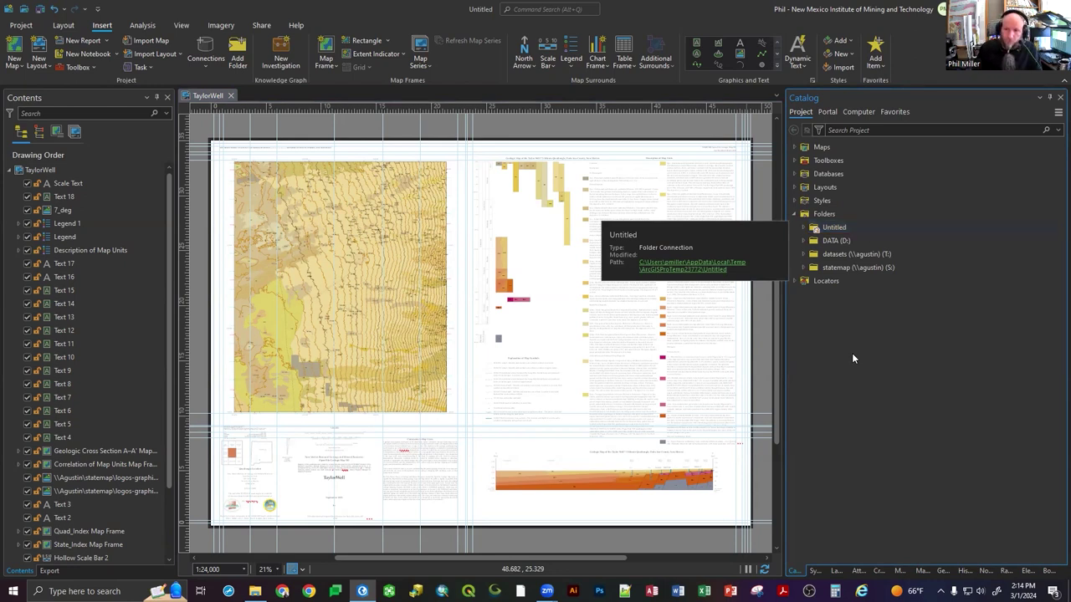
pyautogui.click(810, 161)
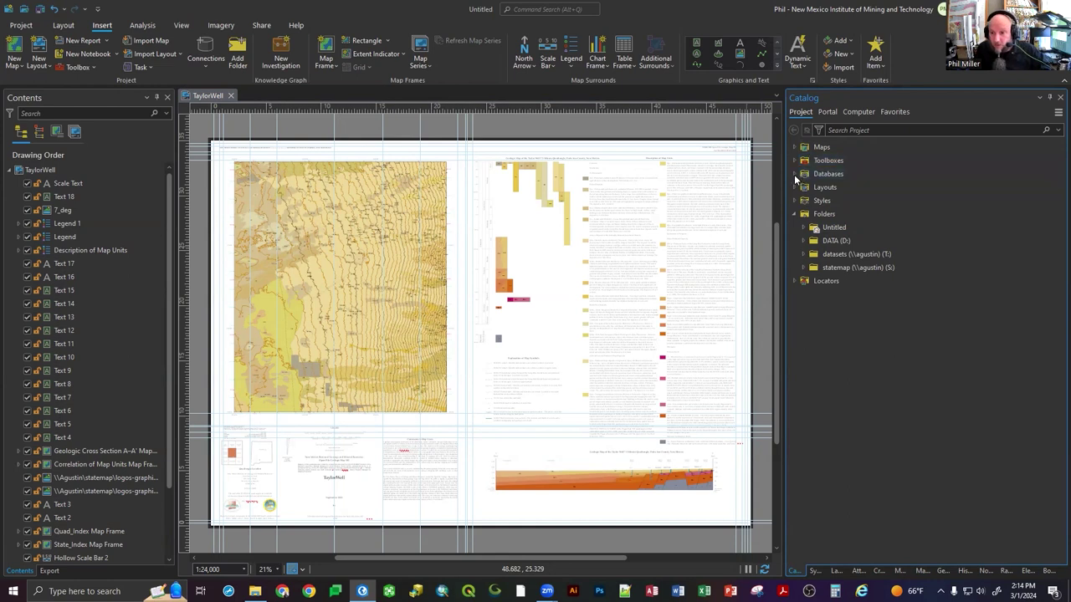
pyautogui.click(794, 215)
pyautogui.click(794, 173)
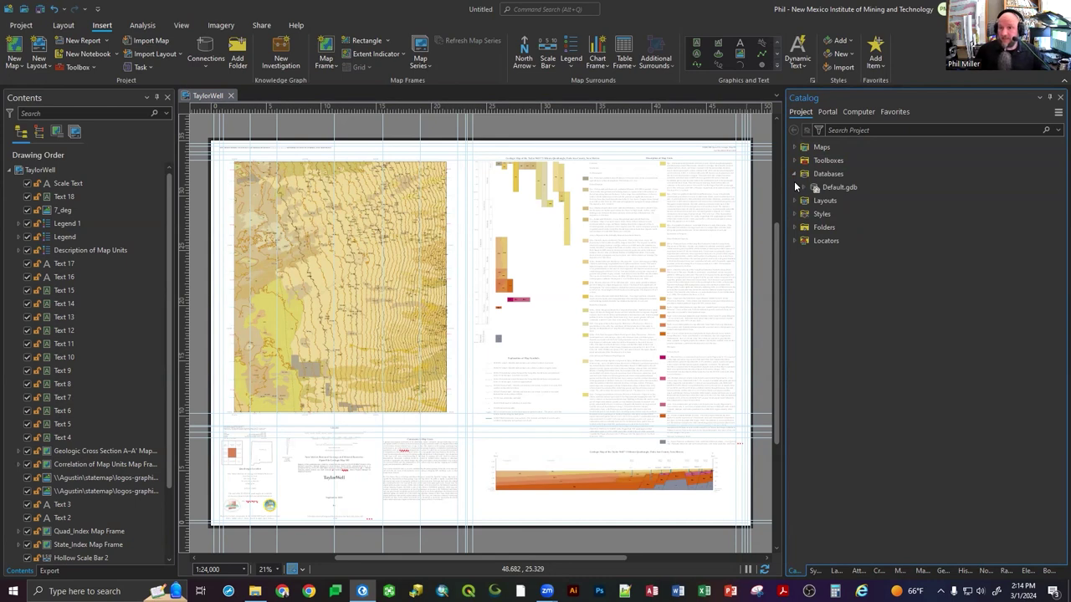
pyautogui.click(835, 174)
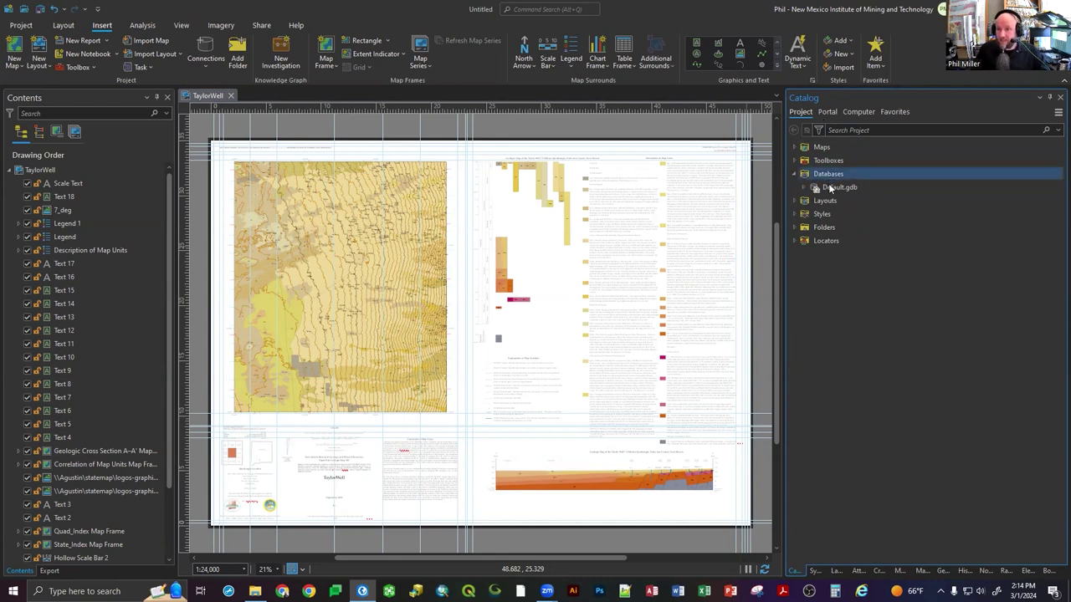
pyautogui.click(830, 187)
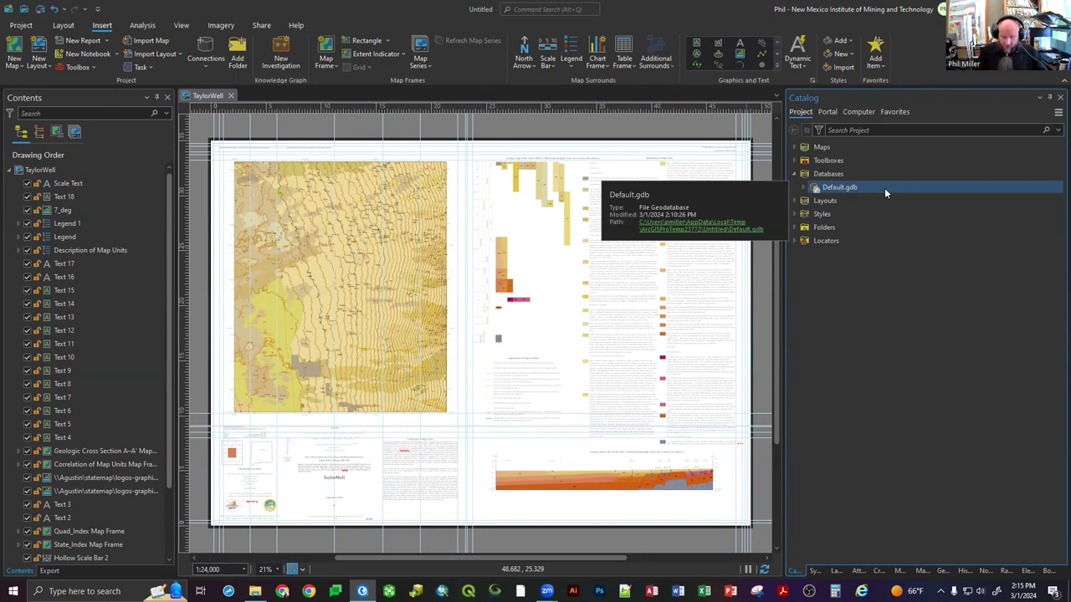
# Add the existing TaylorWell.gdb from D:\24k\T\TaylorWell_OFGM302\MapElements\Arc to the project's databases and make it the default geodatabase
pyautogui.click(828, 175)
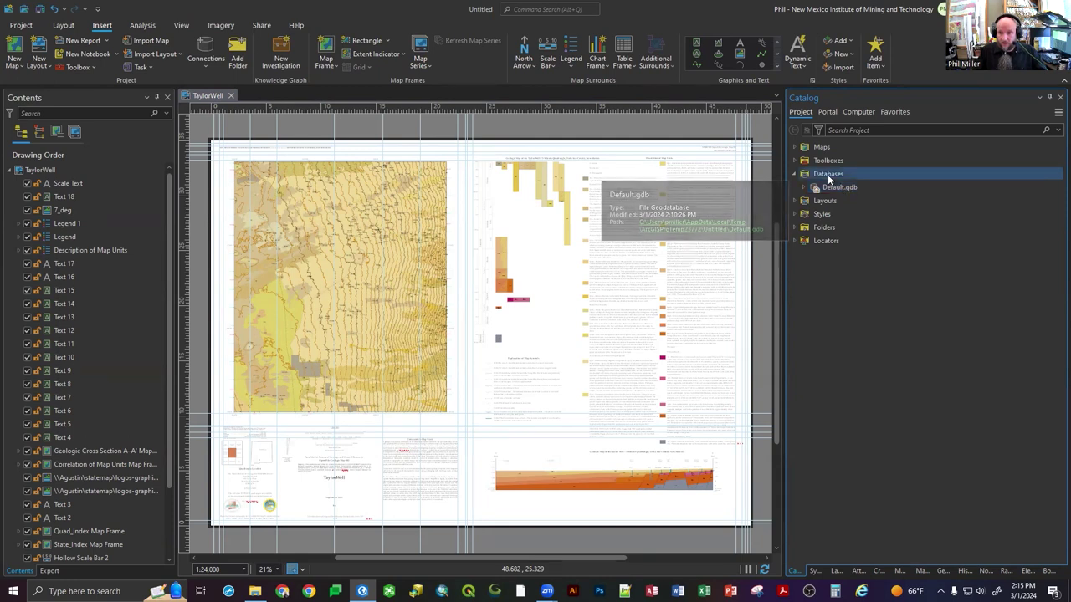
pyautogui.rightClick(828, 179)
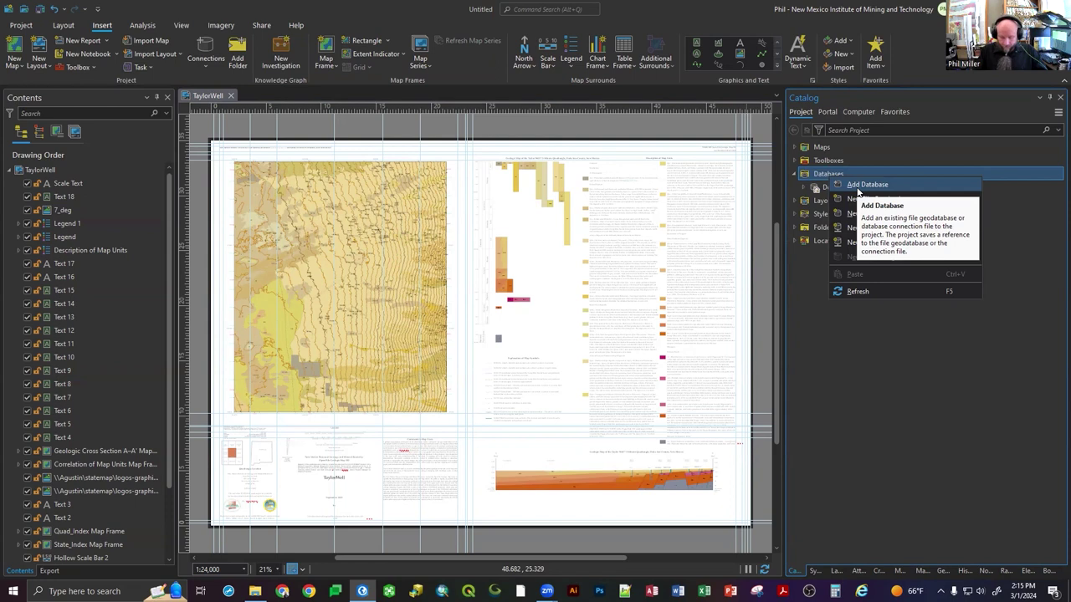
pyautogui.click(857, 185)
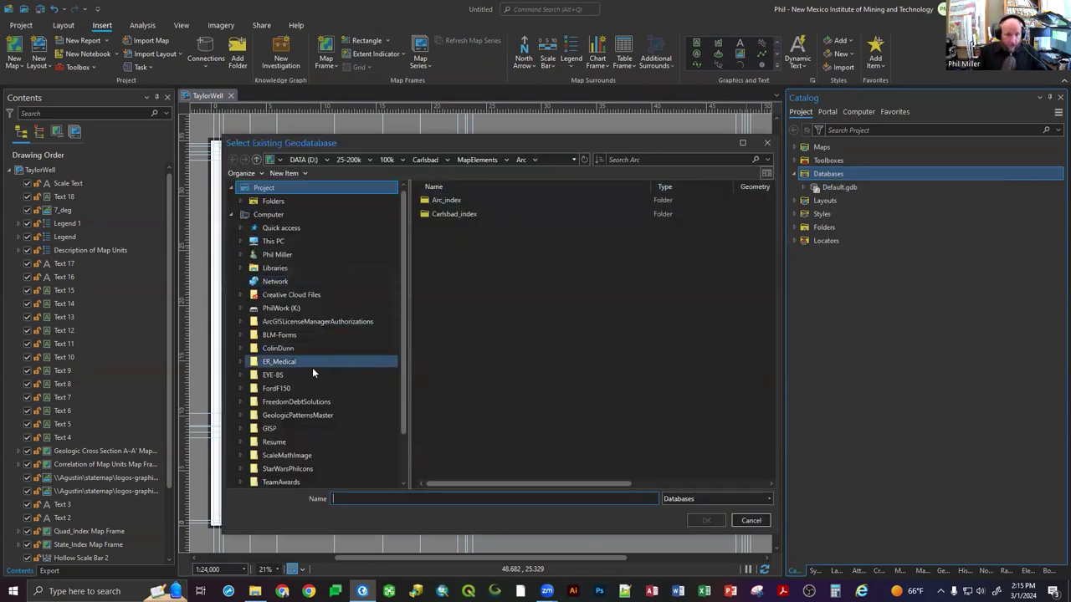
pyautogui.click(278, 241)
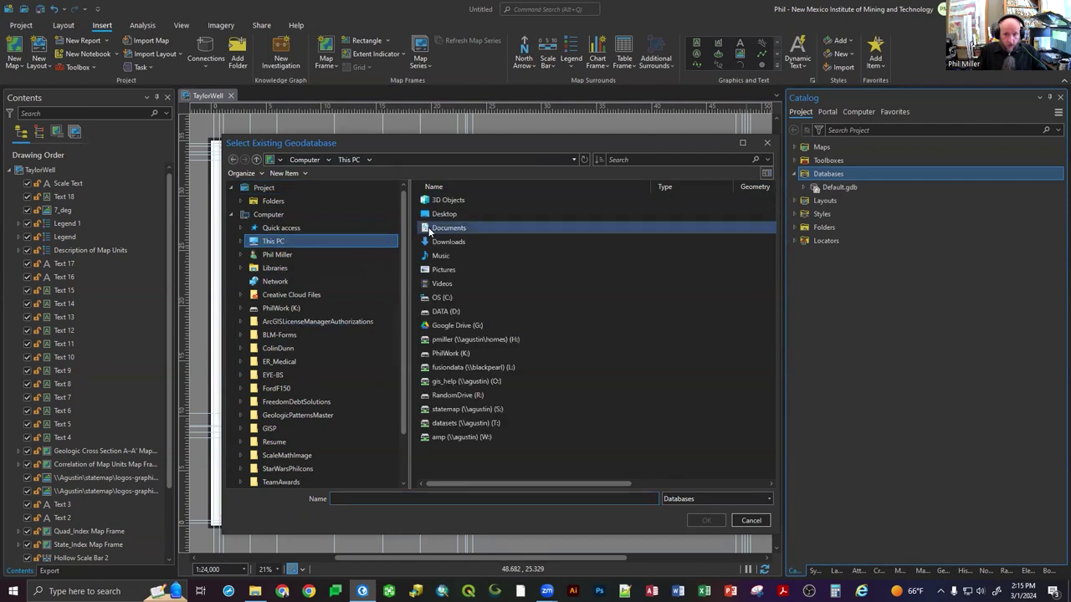
pyautogui.doubleClick(457, 312)
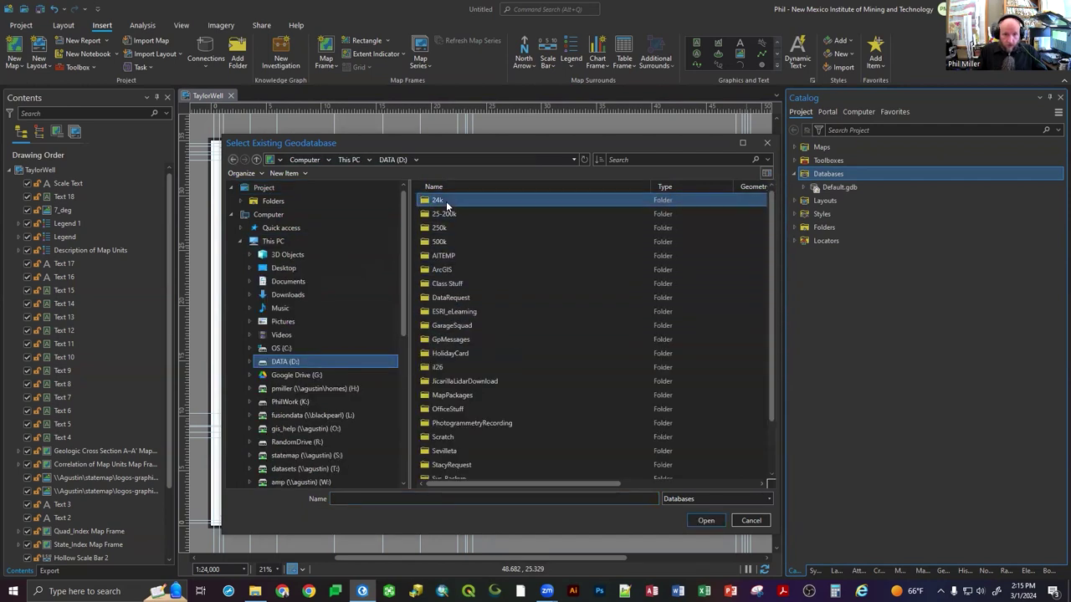
pyautogui.doubleClick(446, 201)
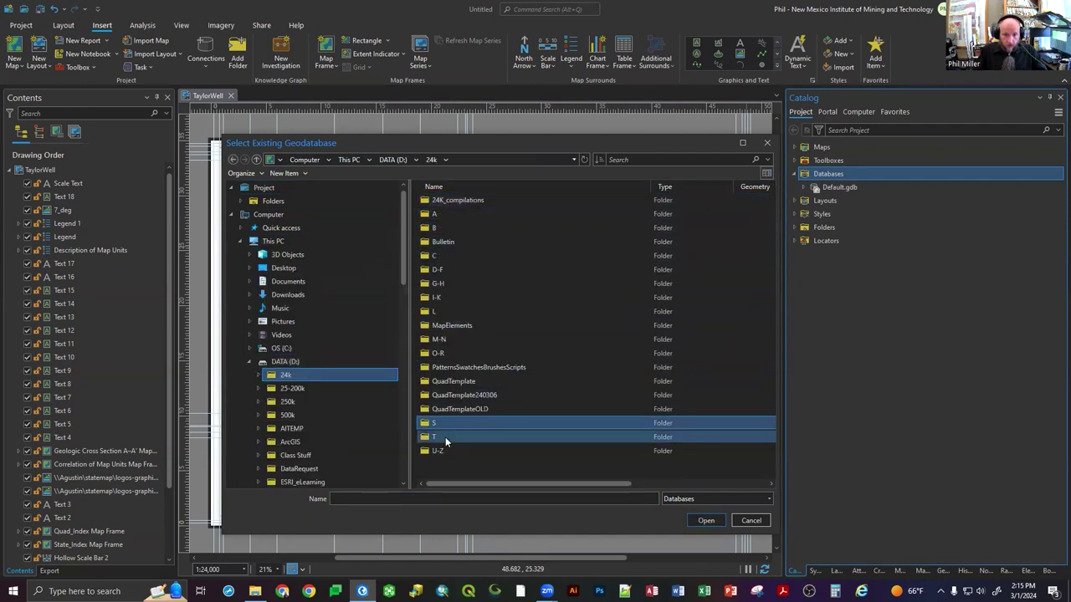
pyautogui.doubleClick(443, 437)
pyautogui.doubleClick(456, 200)
pyautogui.doubleClick(454, 201)
pyautogui.doubleClick(455, 201)
pyautogui.click(453, 199)
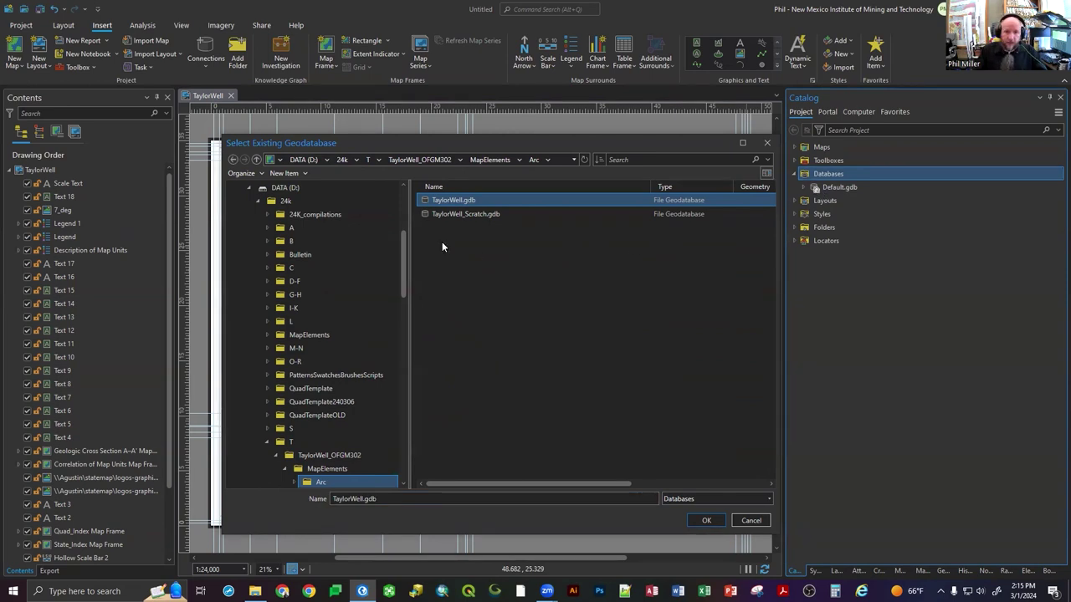
pyautogui.click(707, 521)
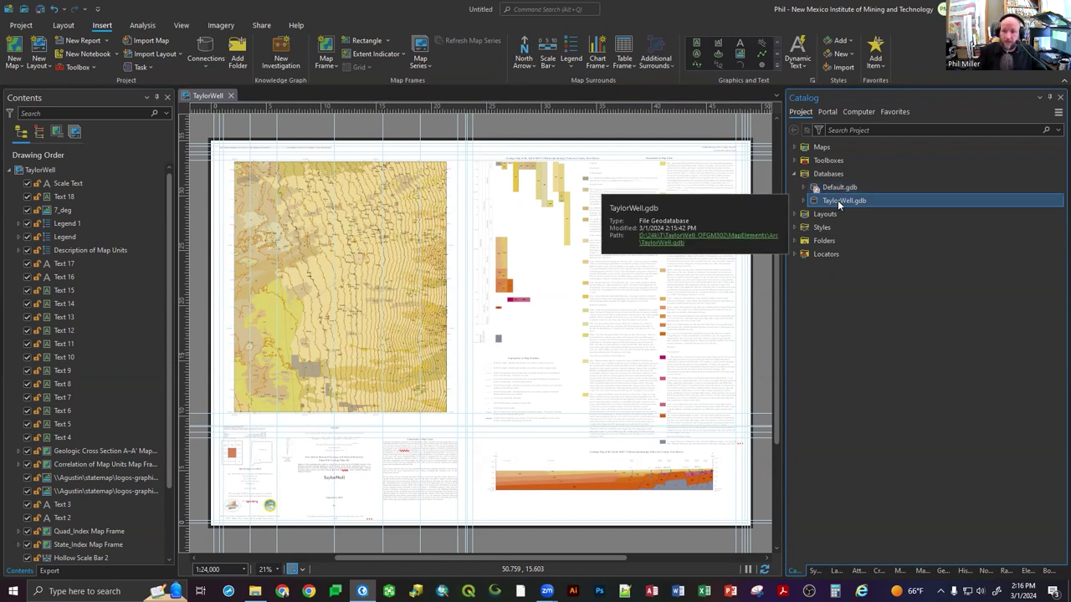
pyautogui.rightClick(838, 200)
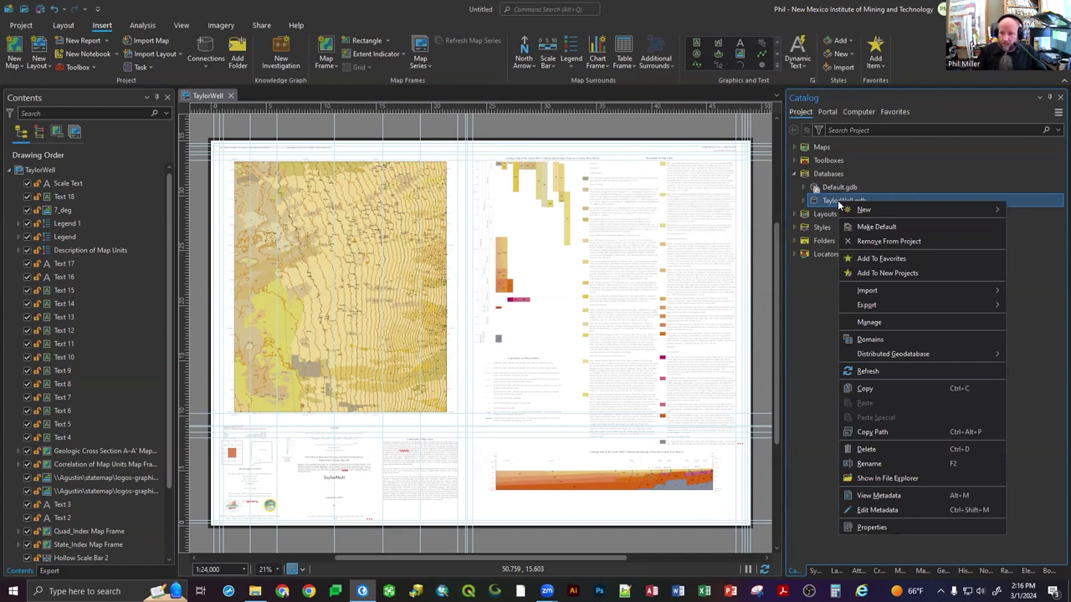
pyautogui.click(884, 226)
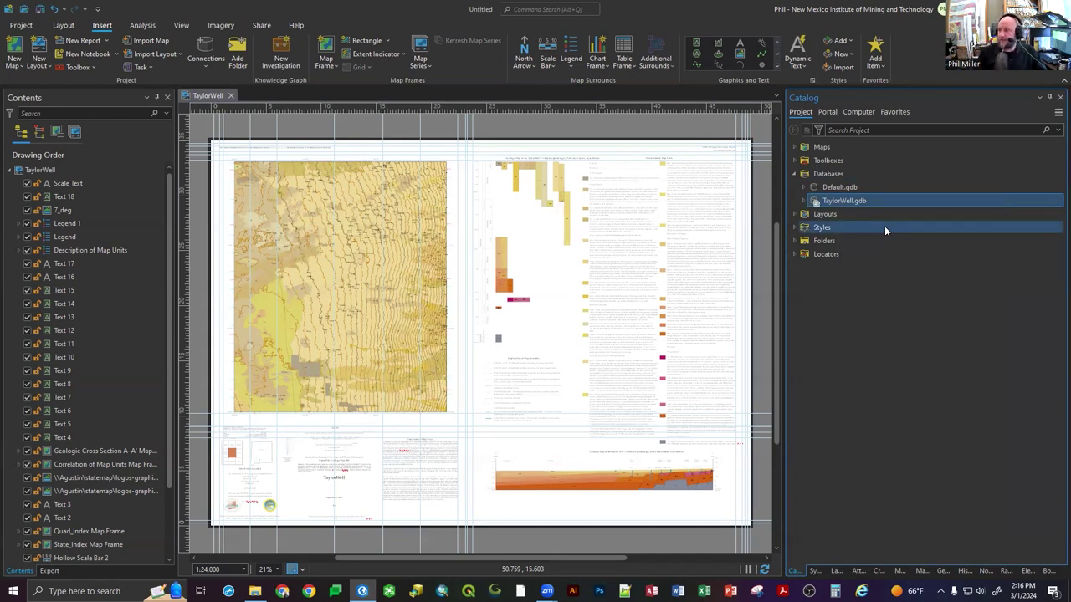
# Remove Default.gdb from the project's databases and check the contents of the Arc folder in File Explorer
pyautogui.rightClick(841, 190)
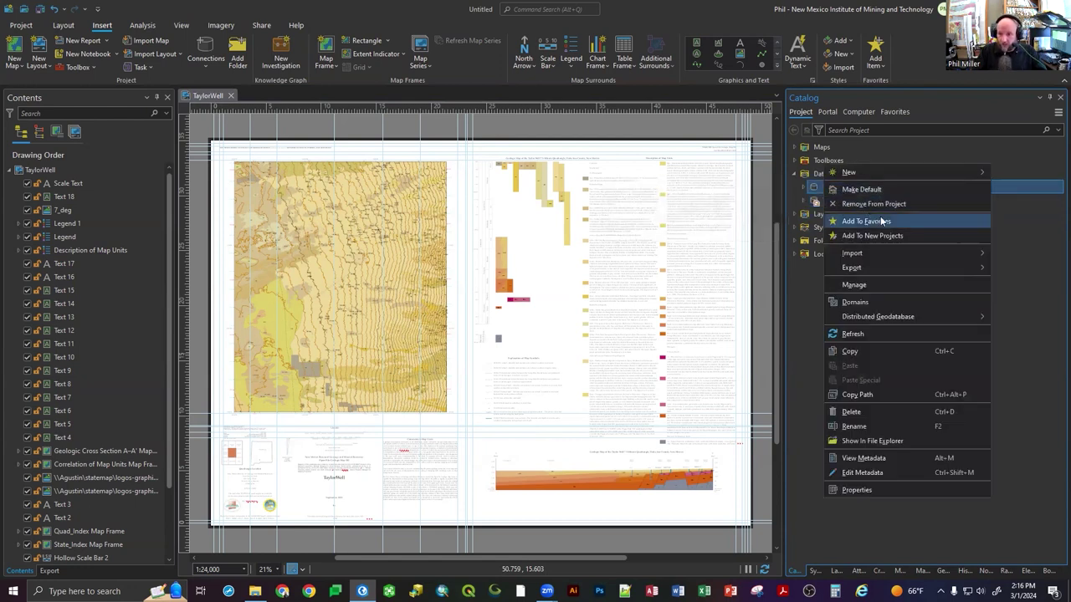
pyautogui.click(880, 204)
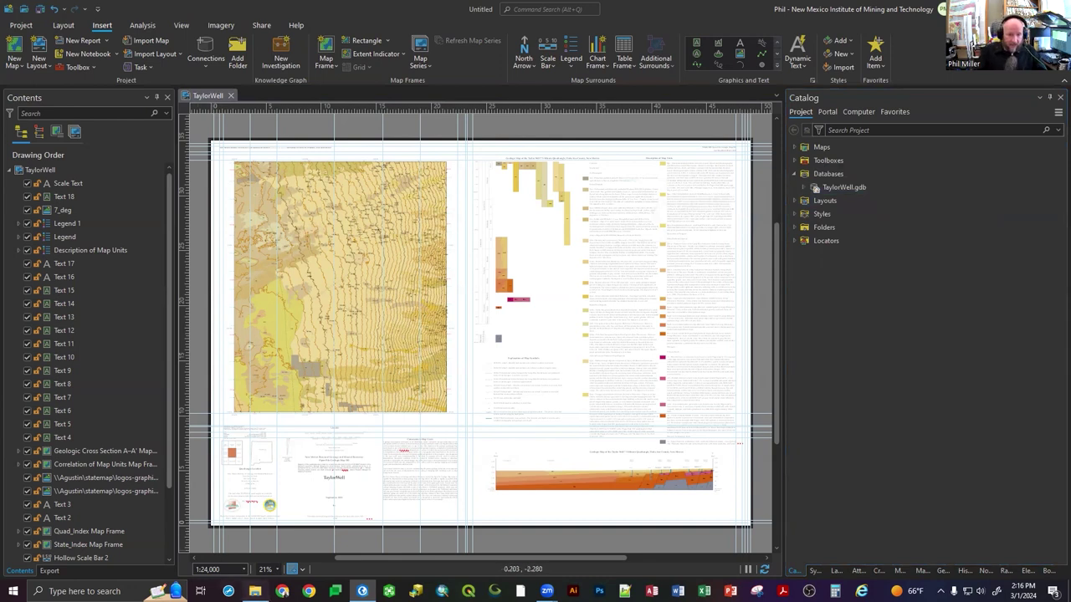
pyautogui.click(256, 591)
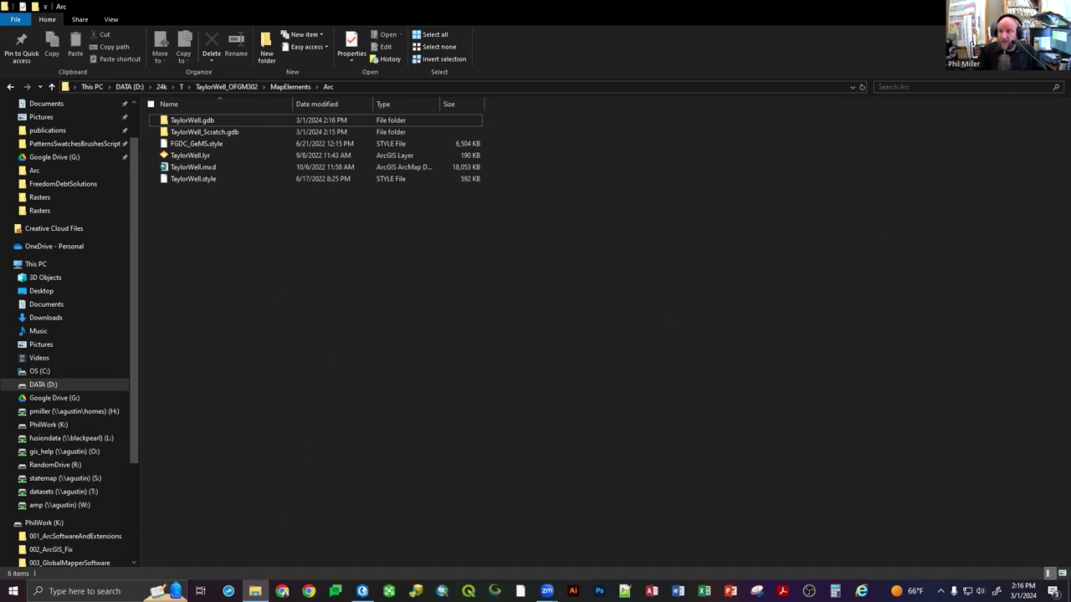
pyautogui.hotkey('alt', 'Tab')
# Add the existing TaylorWell_Scratch.gdb from D:\24k\T\TaylorWell_OFGM302\MapElements\Arc to the project's databases
pyautogui.click(828, 173)
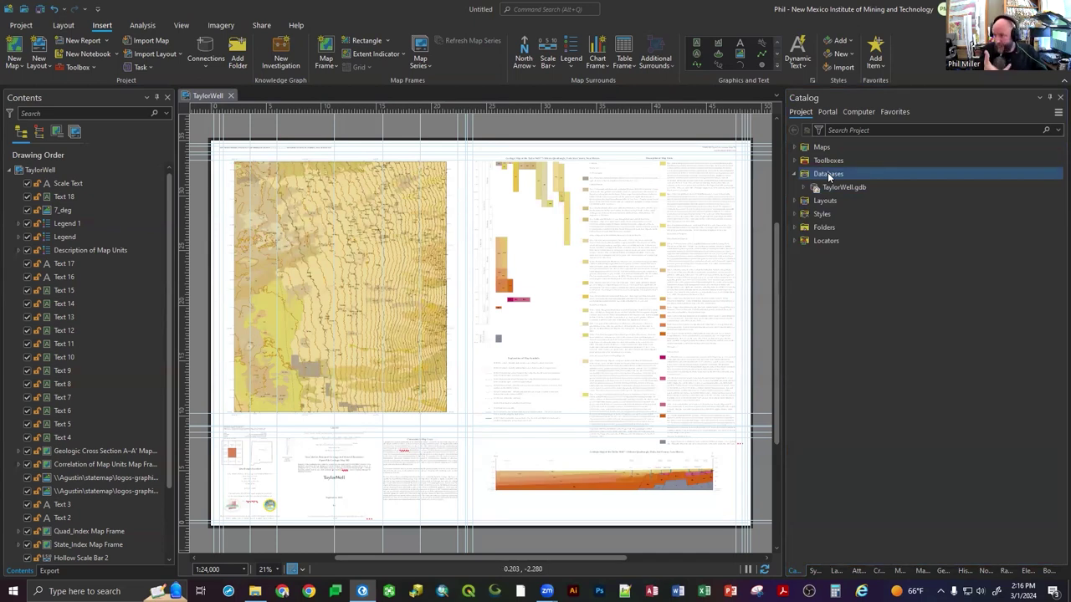
pyautogui.click(831, 186)
pyautogui.rightClick(827, 172)
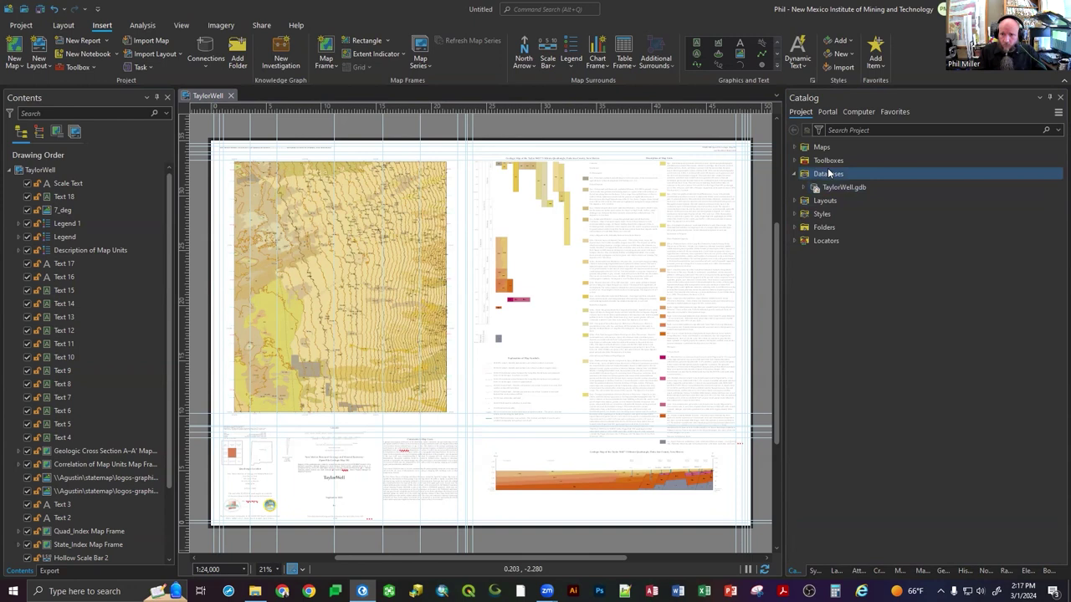
pyautogui.click(830, 170)
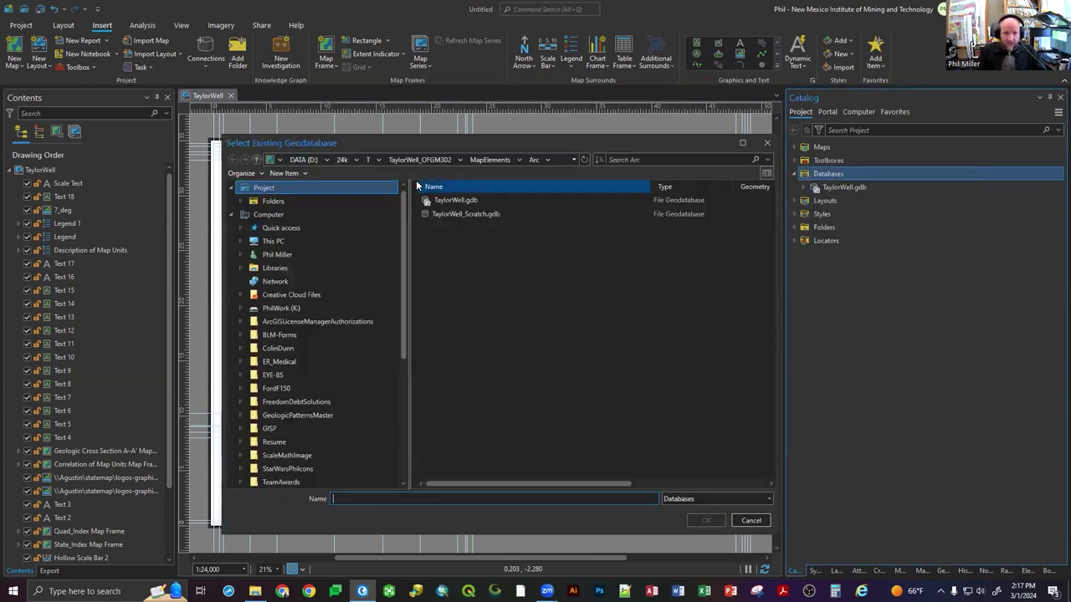
pyautogui.click(448, 215)
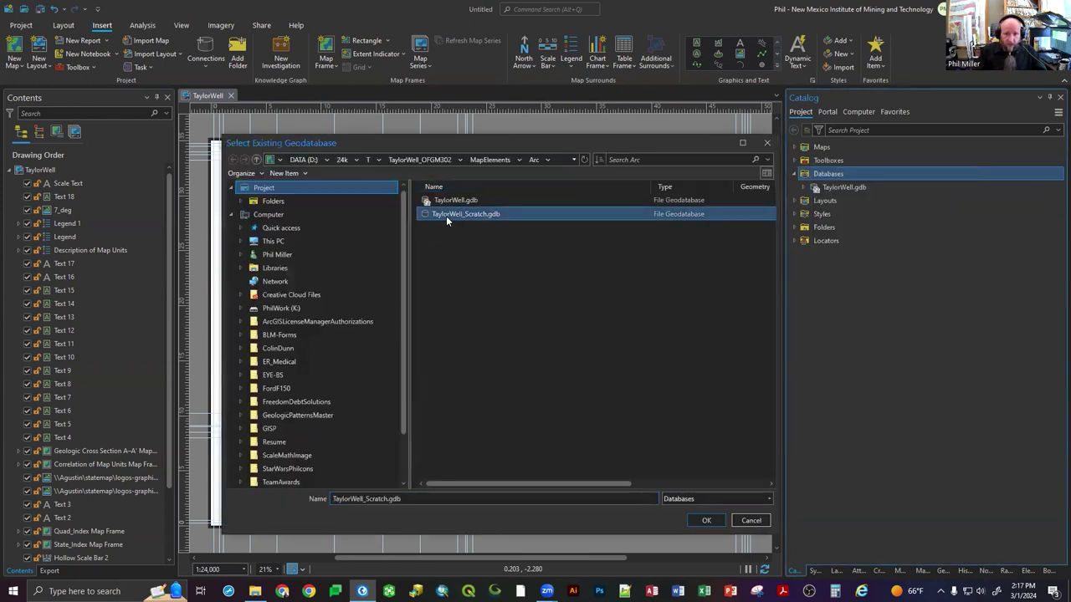
pyautogui.click(706, 520)
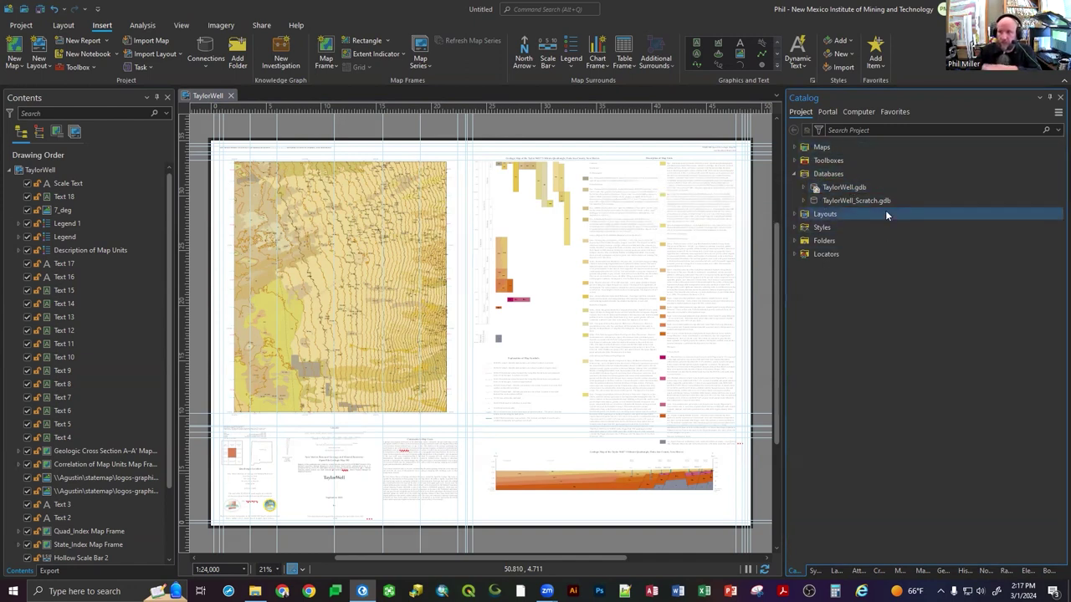
# Save the project to the existing Arc folder in D:\24k\T\TaylorWell_OFGM302\MapElements
pyautogui.click(40, 10)
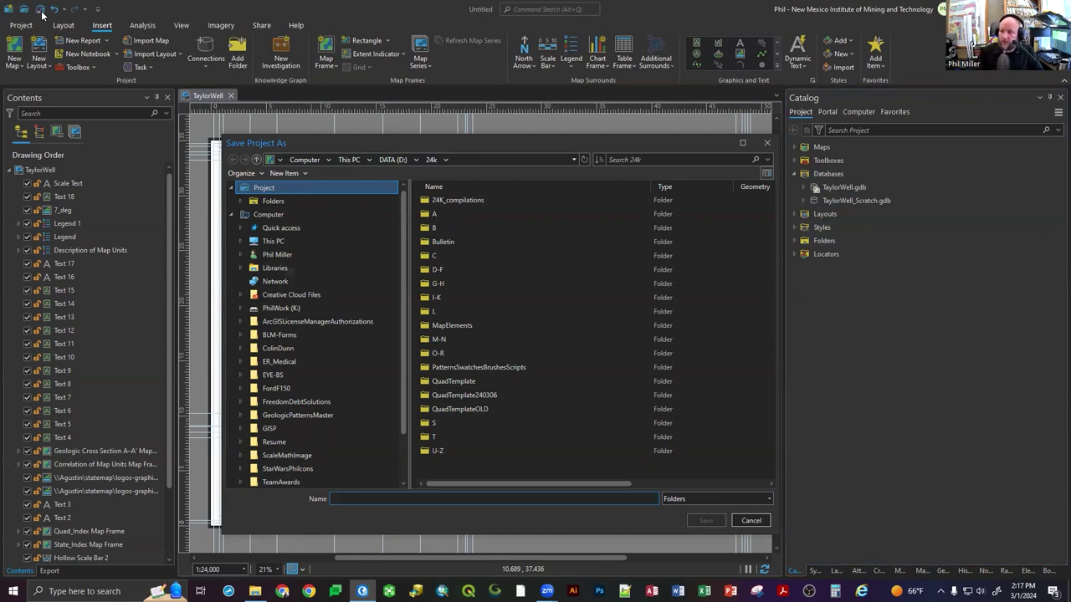
pyautogui.doubleClick(442, 437)
pyautogui.doubleClick(463, 201)
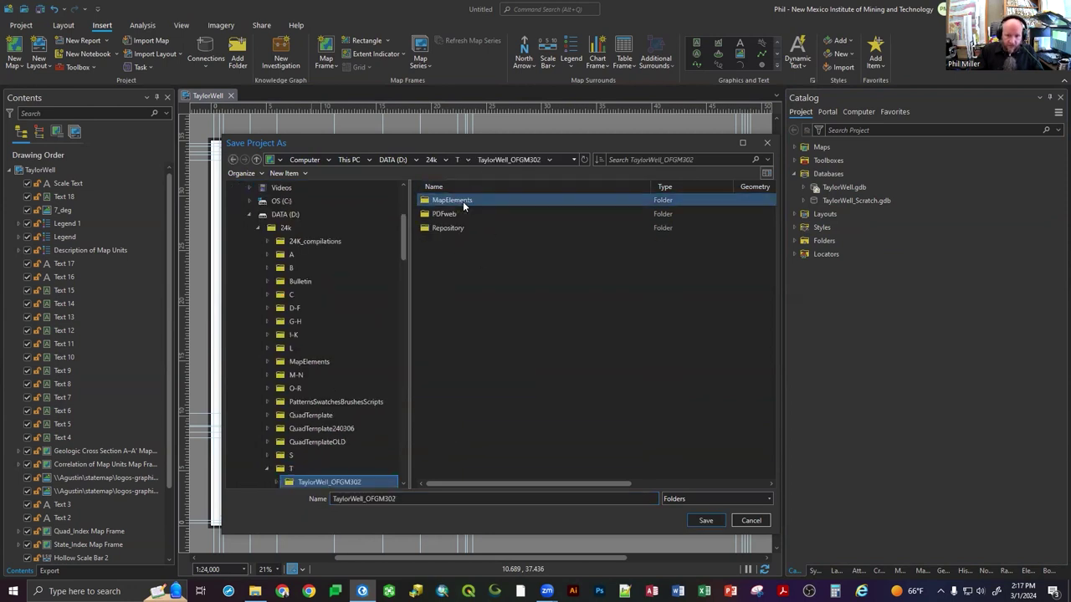
pyautogui.click(463, 201)
pyautogui.doubleClick(463, 201)
pyautogui.click(462, 201)
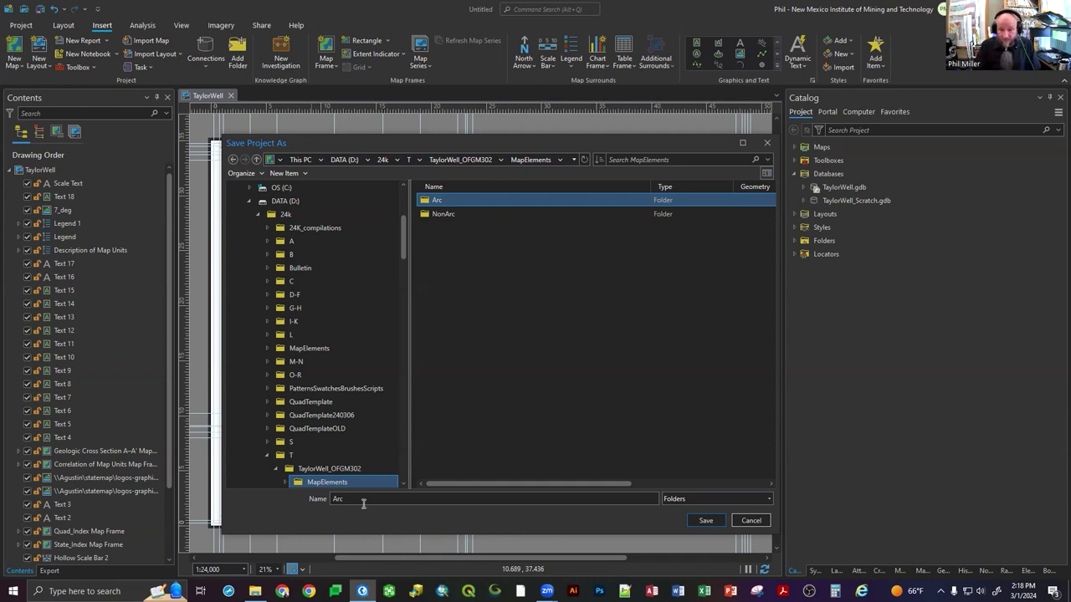
pyautogui.doubleClick(435, 202)
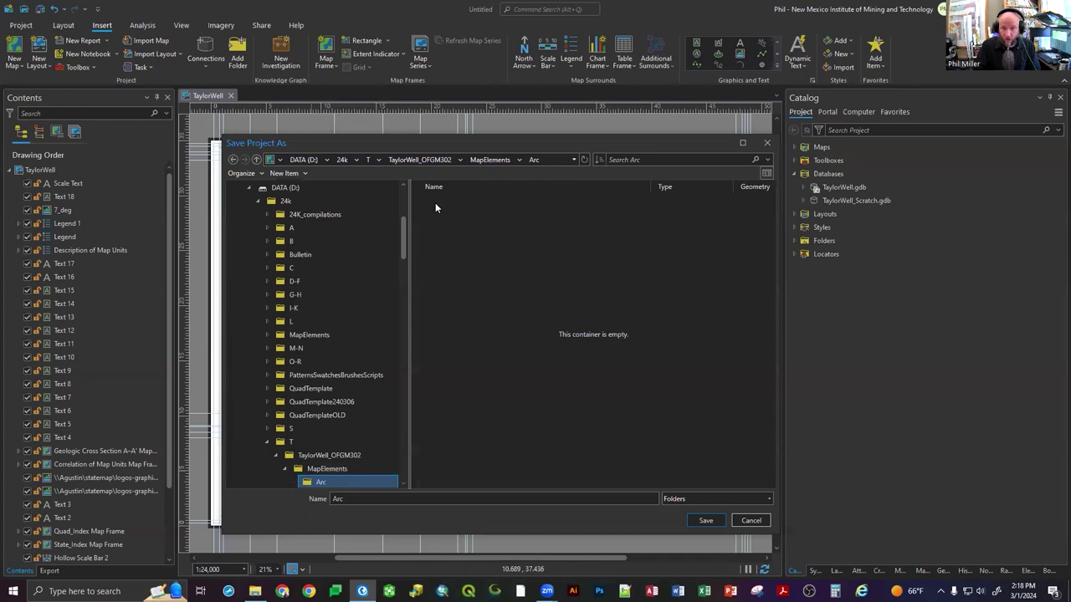
pyautogui.click(477, 161)
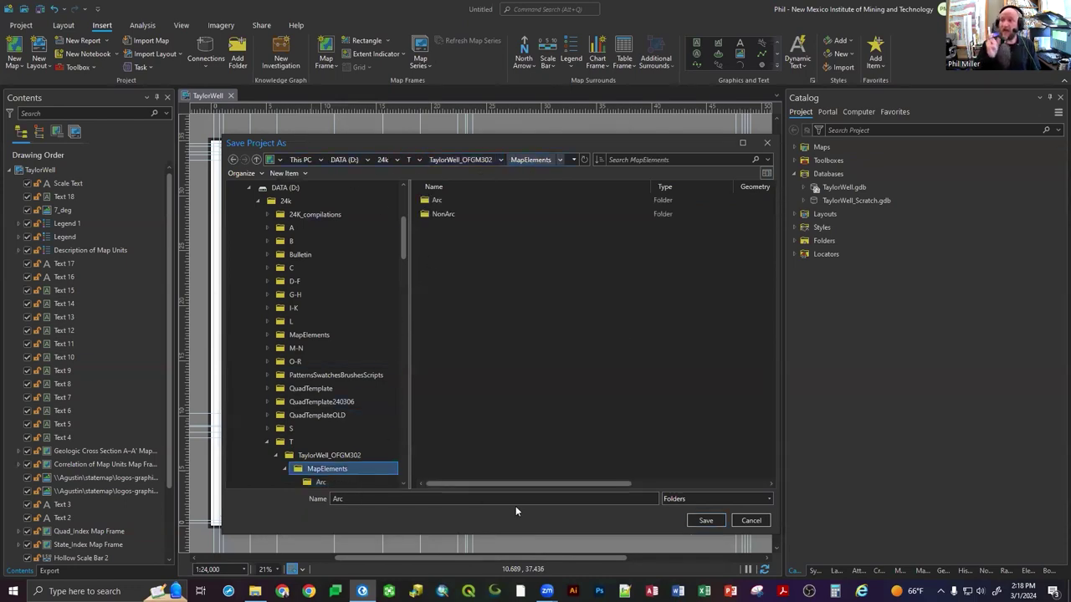
pyautogui.click(437, 201)
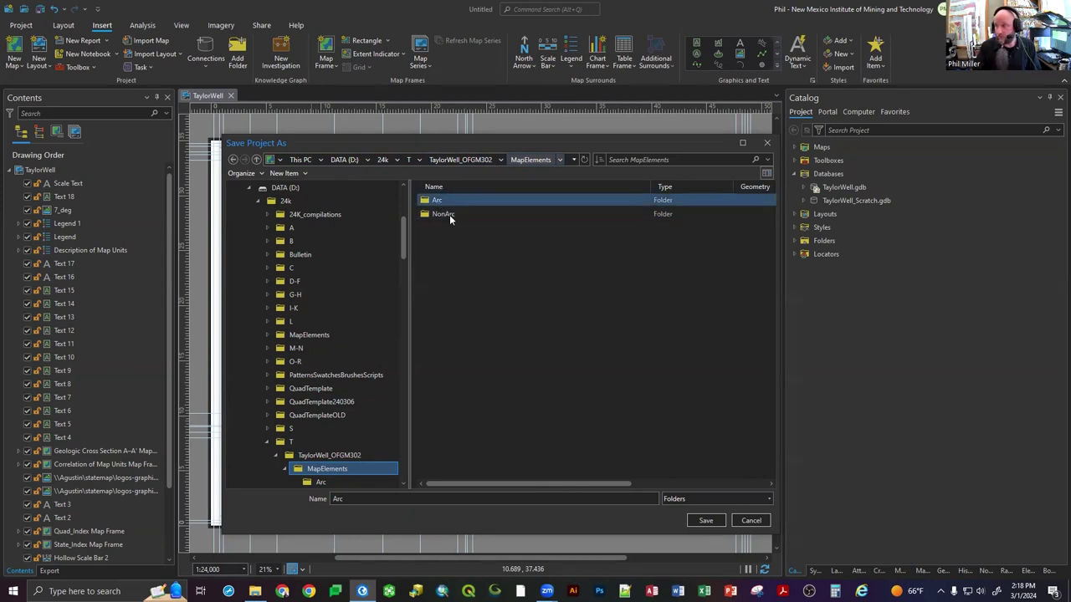
pyautogui.click(705, 521)
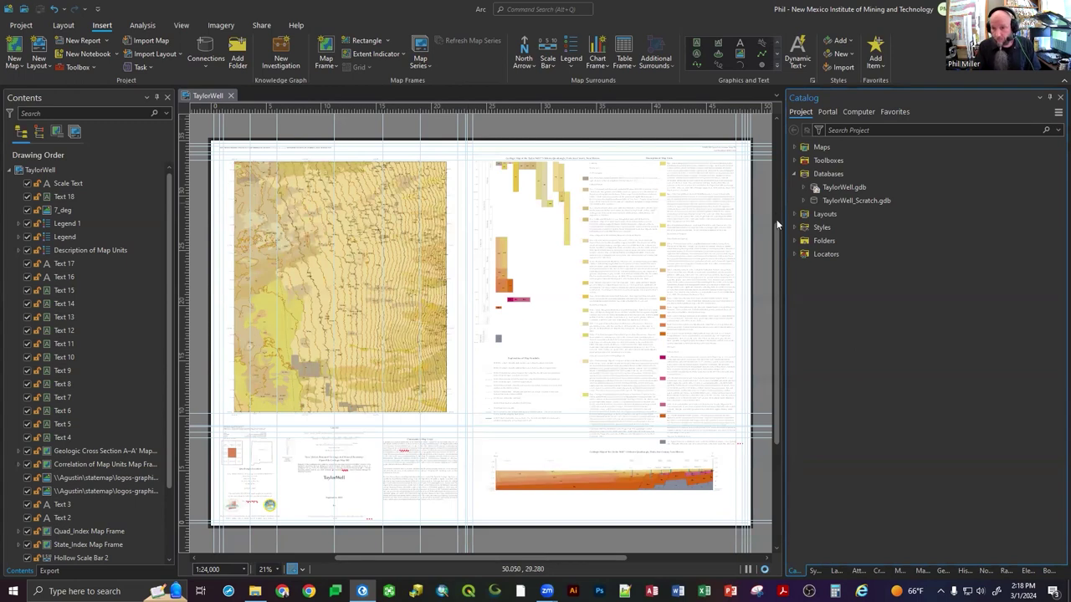
# Check the saved project's folder connections and close ArcGIS Pro
pyautogui.click(795, 241)
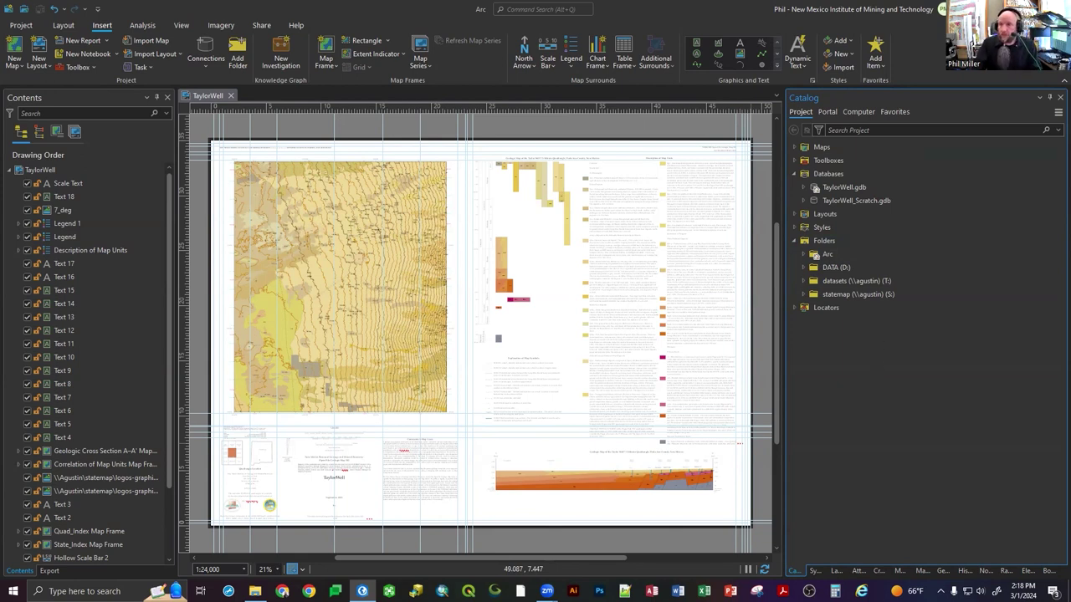
pyautogui.hotkey('ctrl', 'F4')
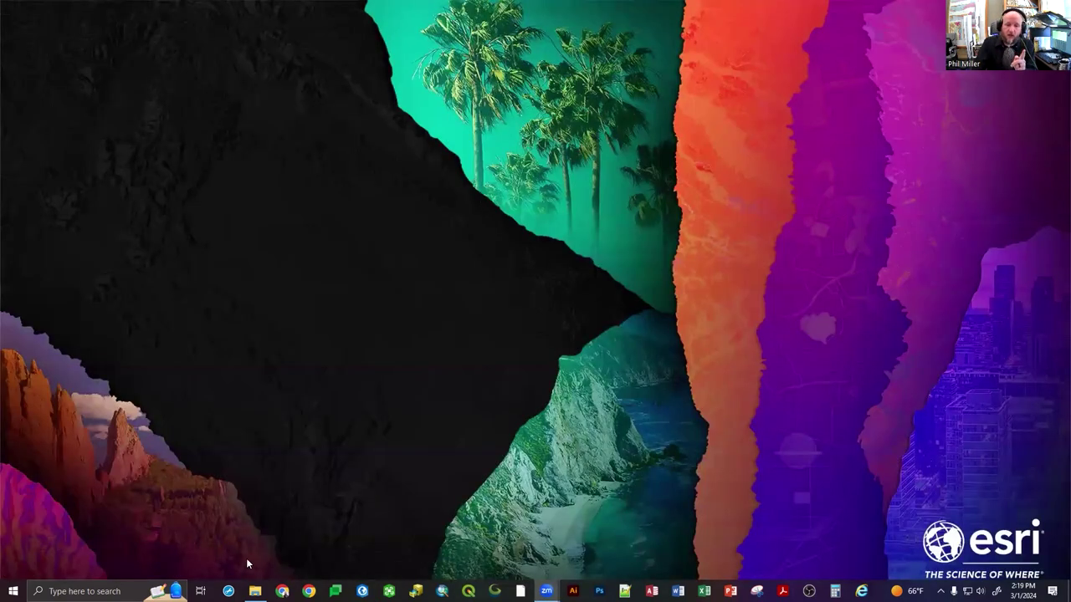
# Switch to File Explorer and examine the Arc folder's new project items, including Arc.aprx, Arc_index, Untitled_index, Default.gdb, ImportLog and Default.atbx
pyautogui.click(255, 591)
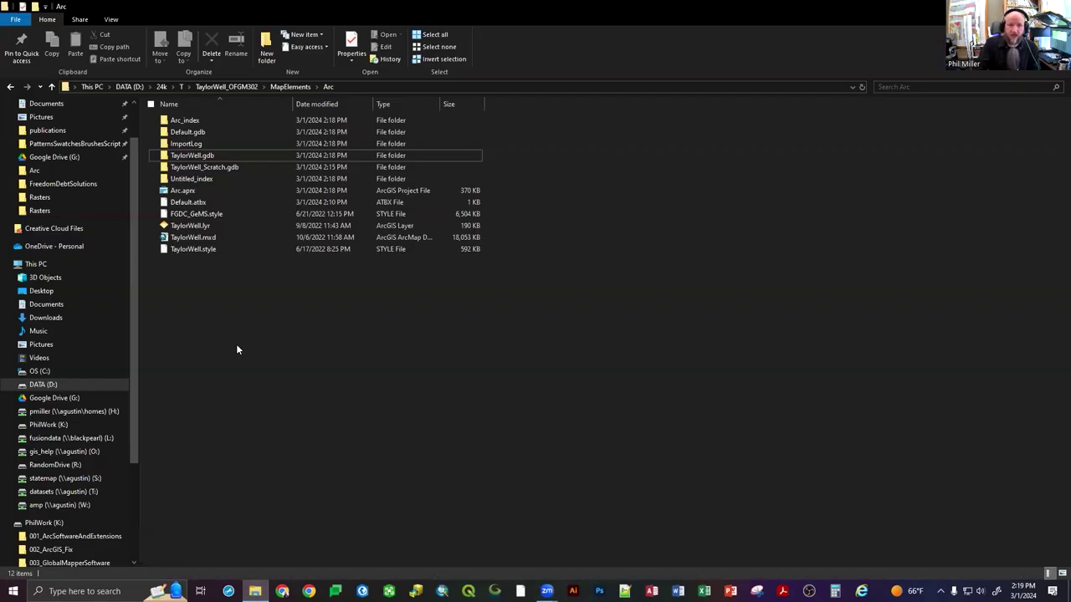
pyautogui.click(184, 191)
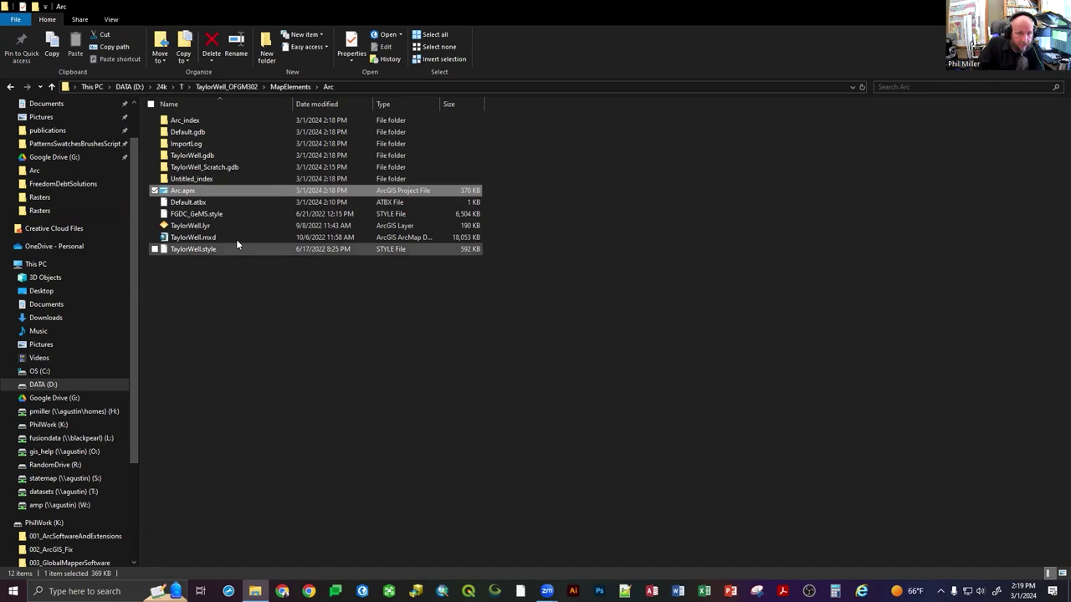
pyautogui.keyDown('ctrl'); pyautogui.click(210, 182); pyautogui.keyUp('ctrl')
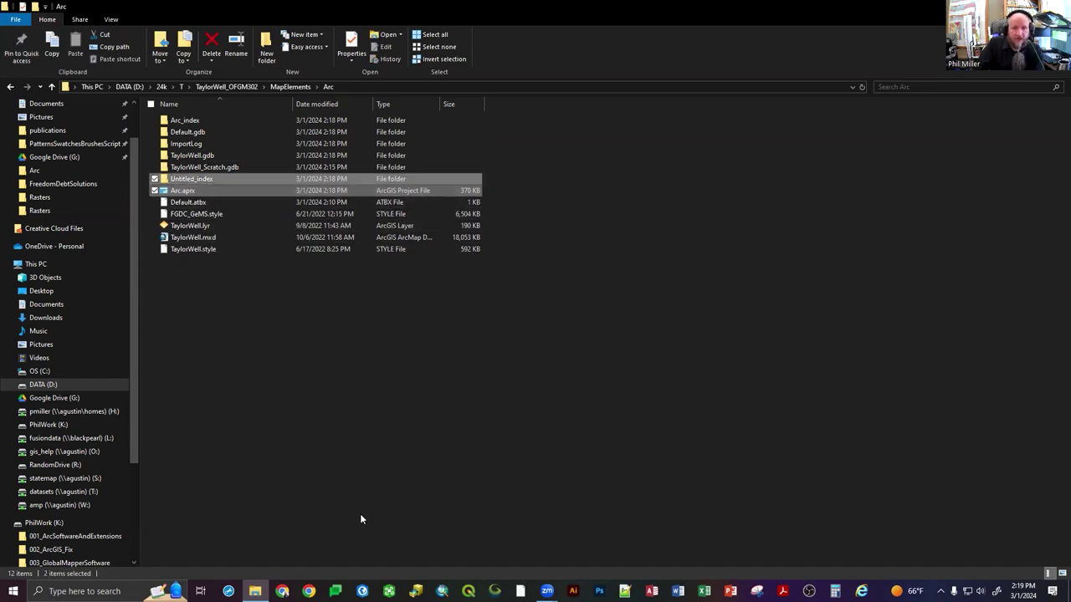
pyautogui.keyDown('ctrl'); pyautogui.click(192, 120); pyautogui.keyUp('ctrl')
pyautogui.keyDown('ctrl'); pyautogui.click(208, 132); pyautogui.keyUp('ctrl')
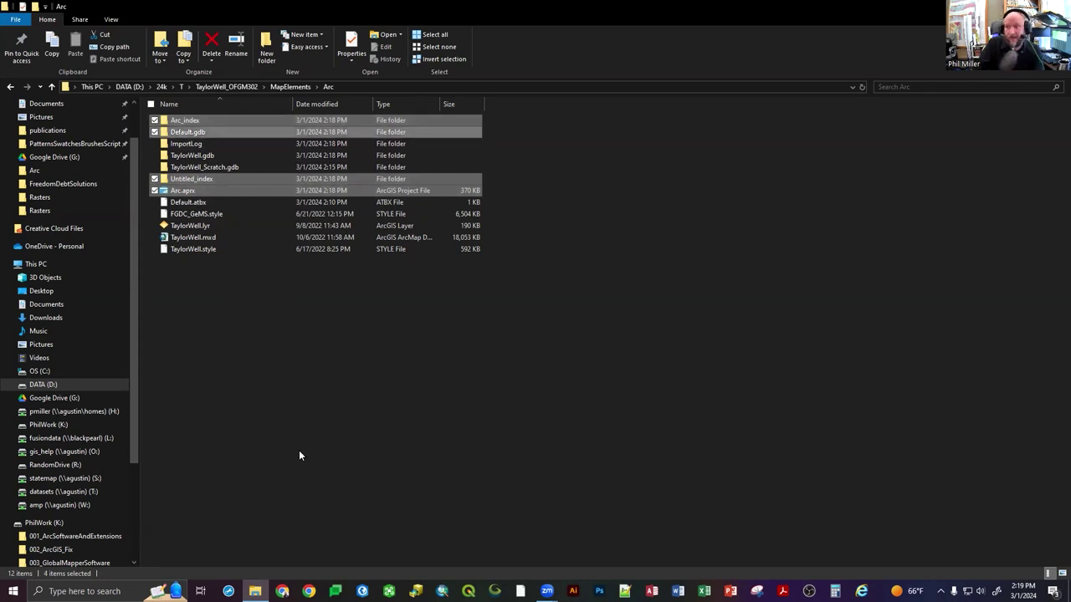
pyautogui.keyDown('ctrl'); pyautogui.click(214, 140); pyautogui.keyUp('ctrl')
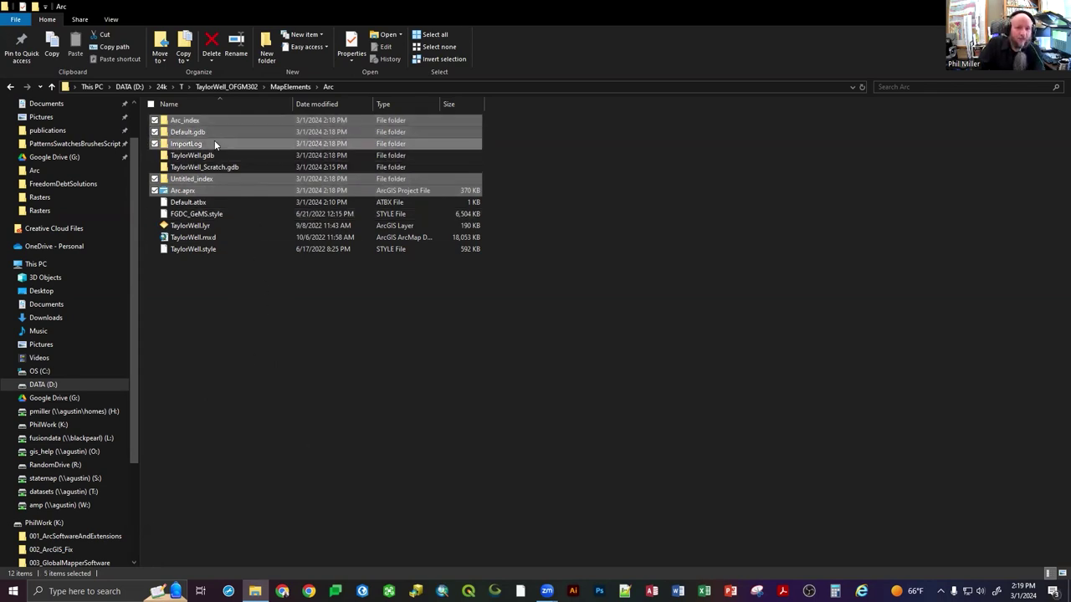
pyautogui.keyDown('ctrl'); pyautogui.click(236, 202); pyautogui.keyUp('ctrl')
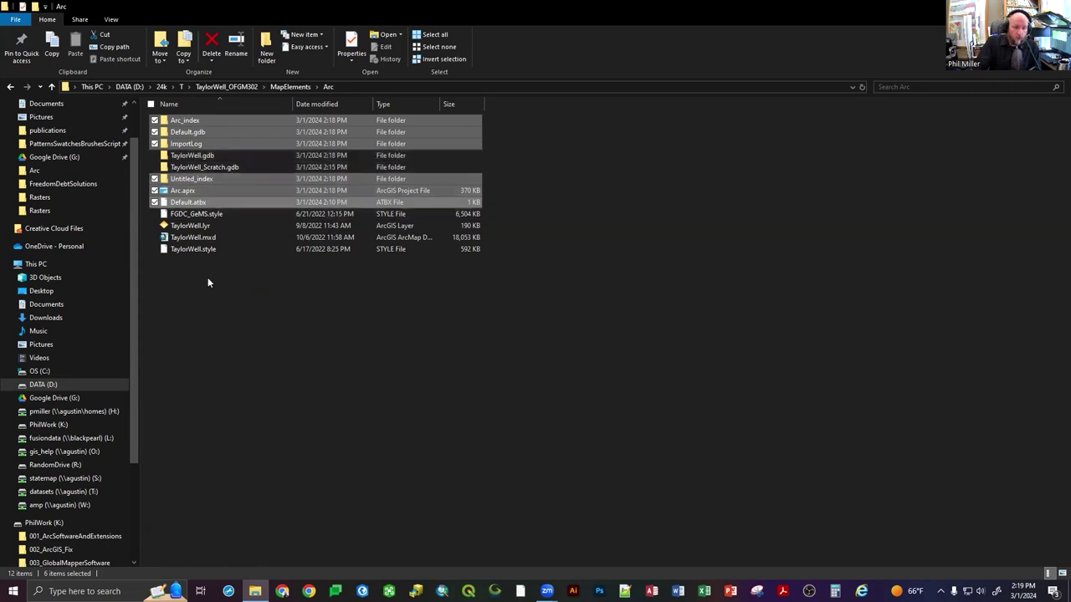
pyautogui.click(220, 337)
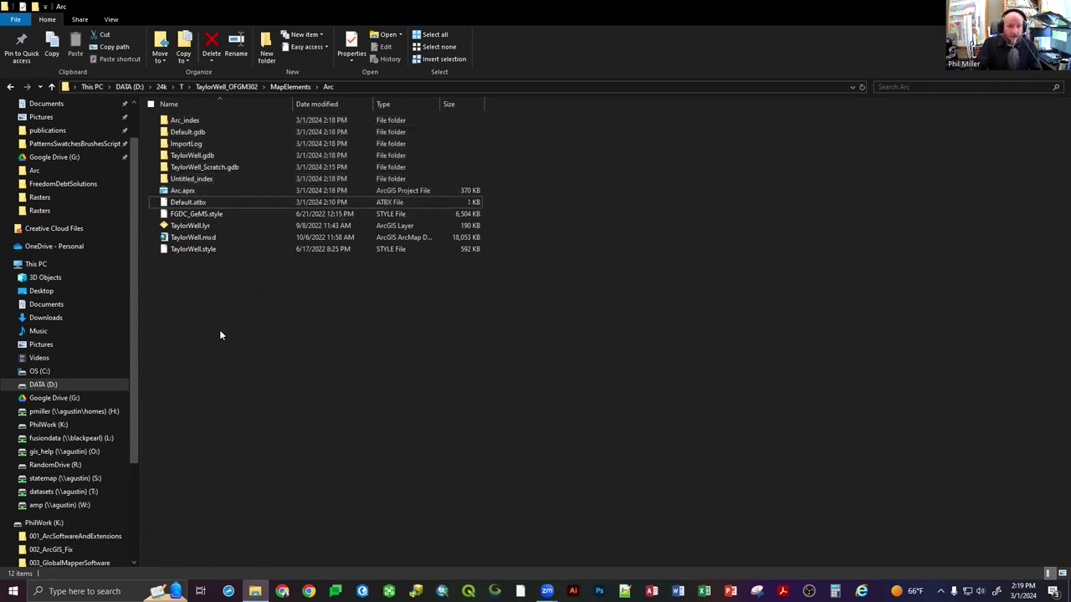
# Rename the project file Arc.aprx as TaylorWell.aprx
pyautogui.click(182, 194)
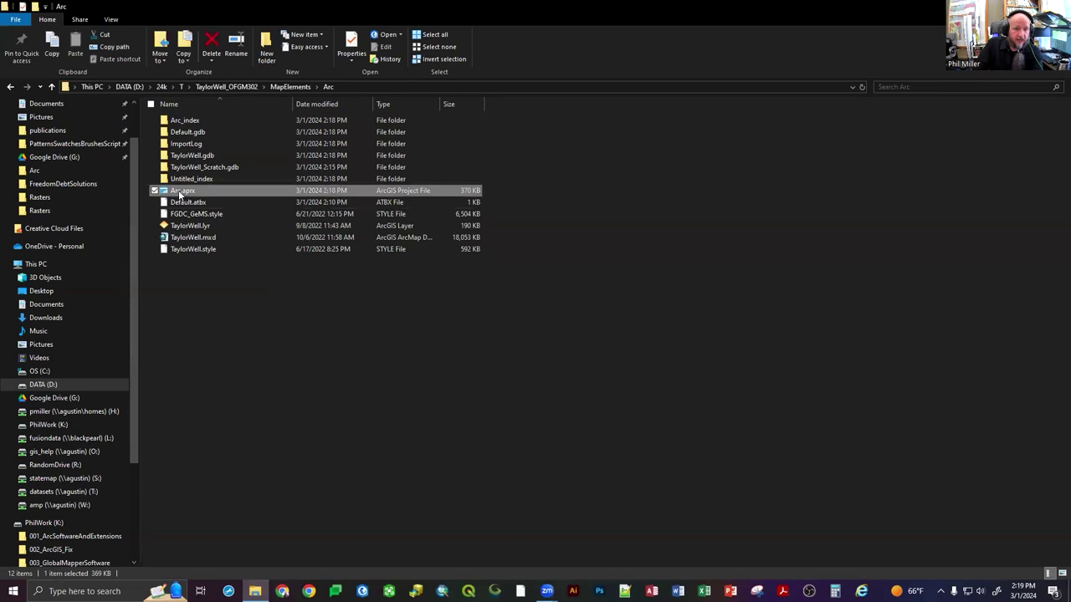
pyautogui.click(180, 191)
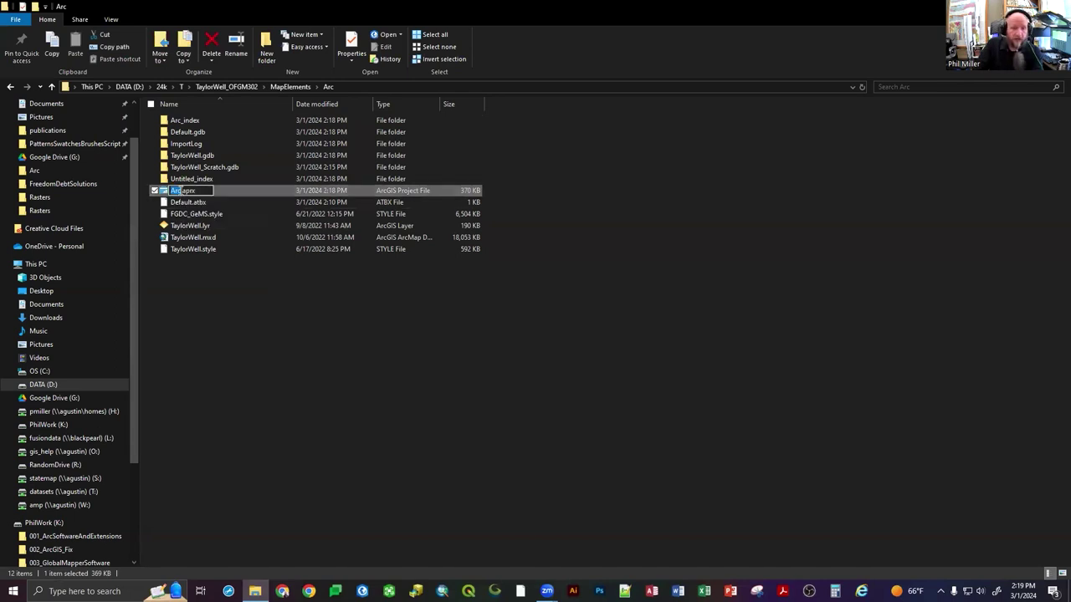
pyautogui.write('Ta')
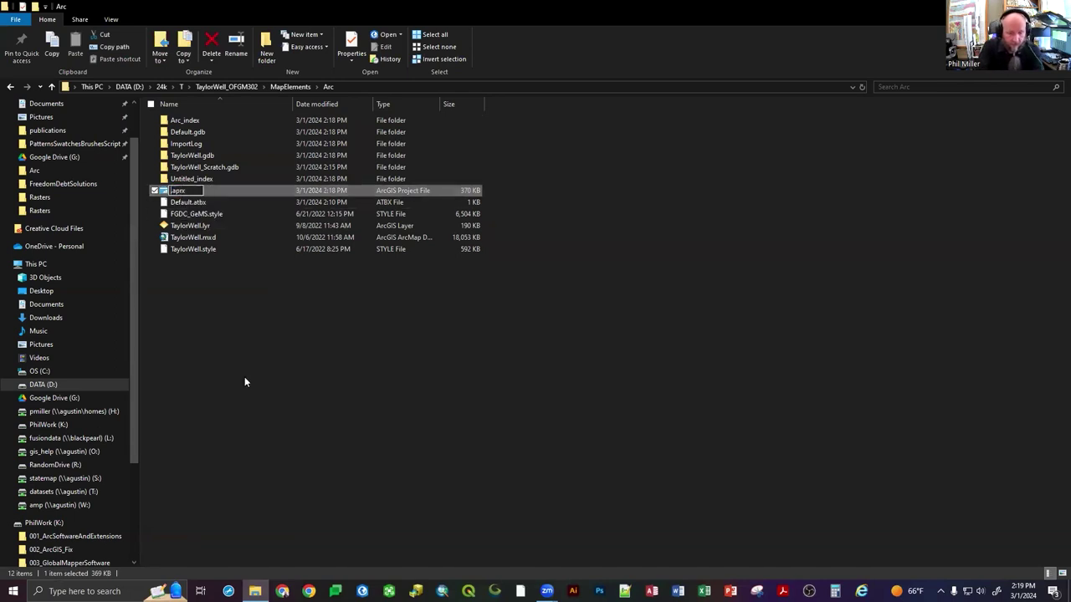
pyautogui.write('ylorWell')
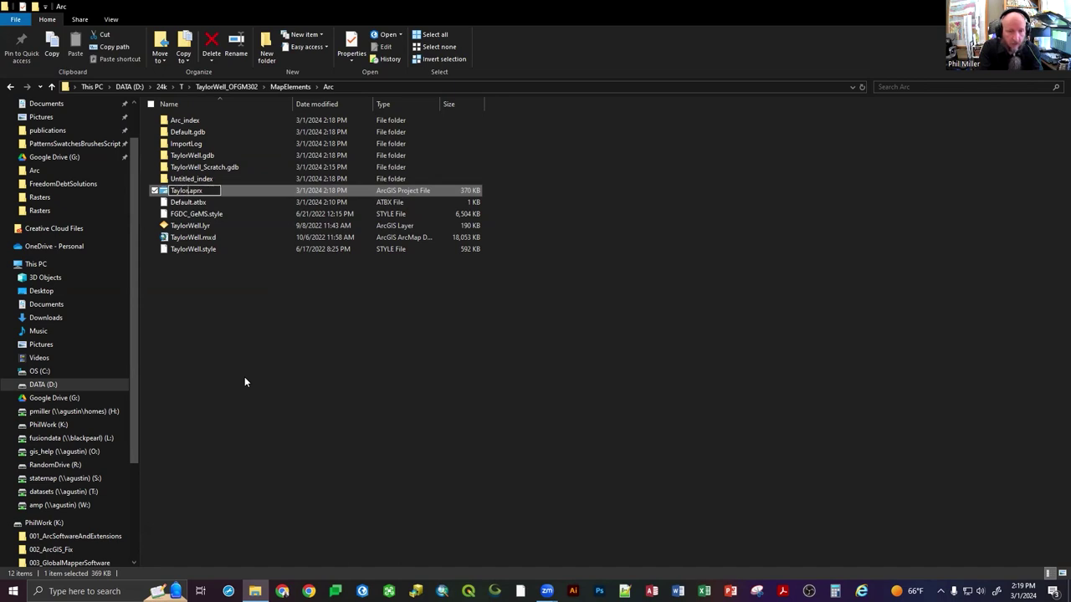
pyautogui.click(244, 381)
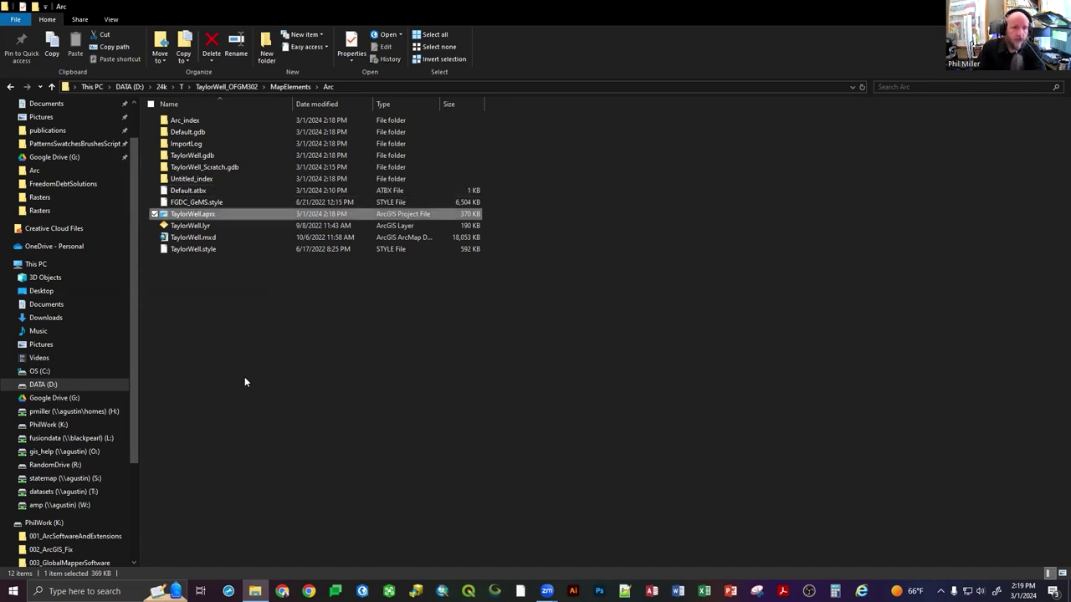
# Rename the Arc_index folder as TaylorWell_index
pyautogui.click(180, 124)
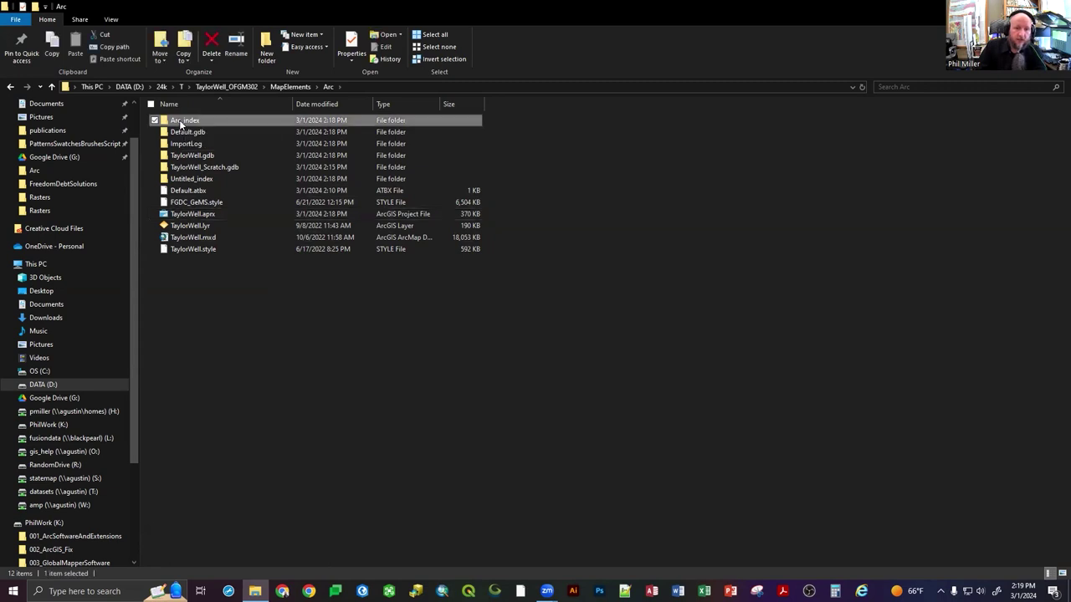
pyautogui.click(180, 122)
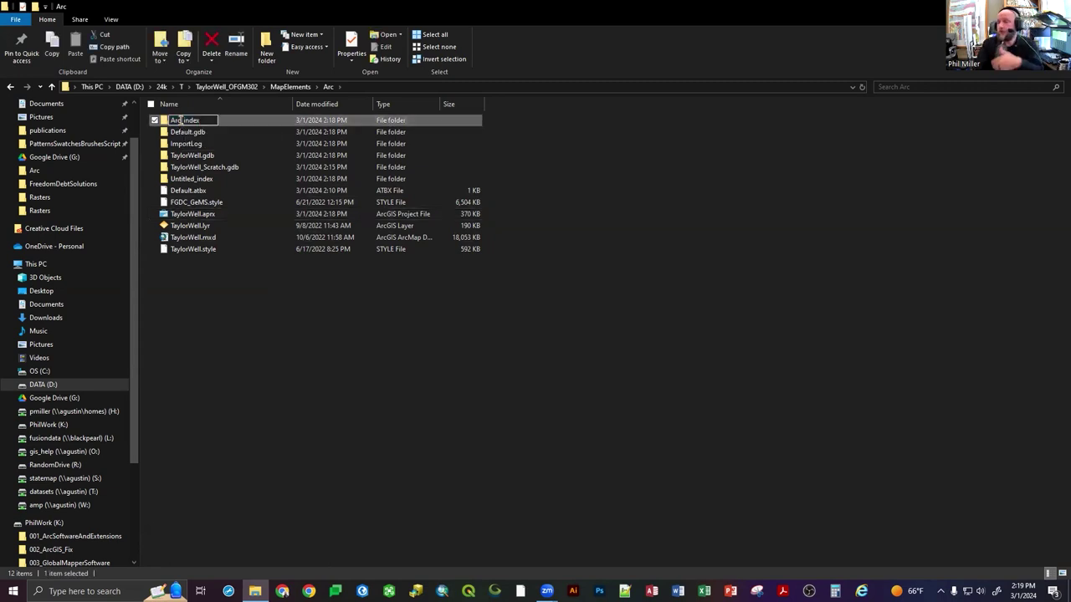
pyautogui.moveTo(180, 121); pyautogui.dragTo(154, 121)
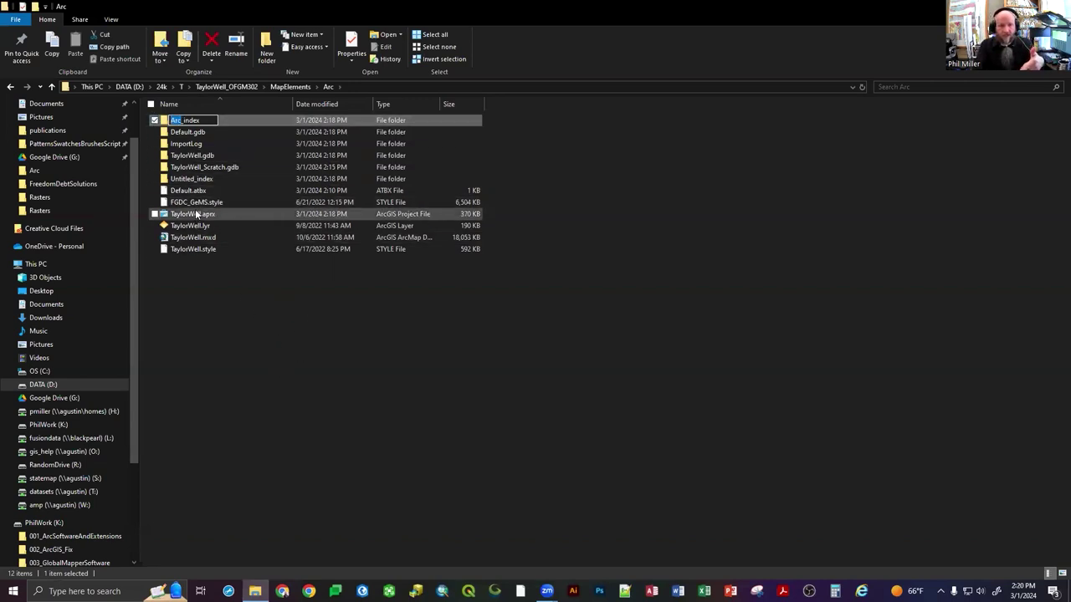
pyautogui.write('Taylor')
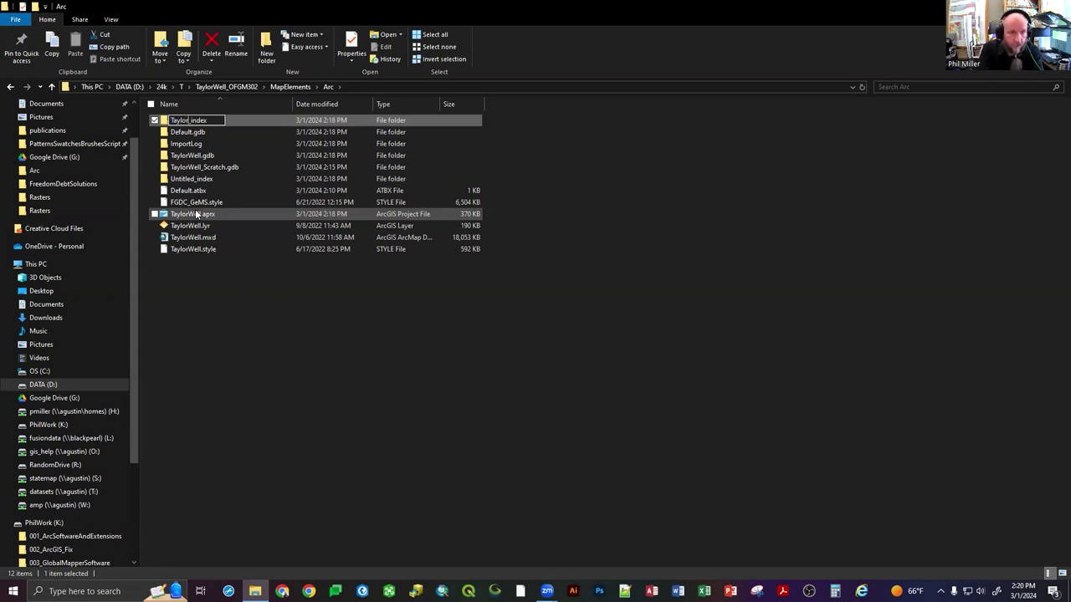
pyautogui.write('Well')
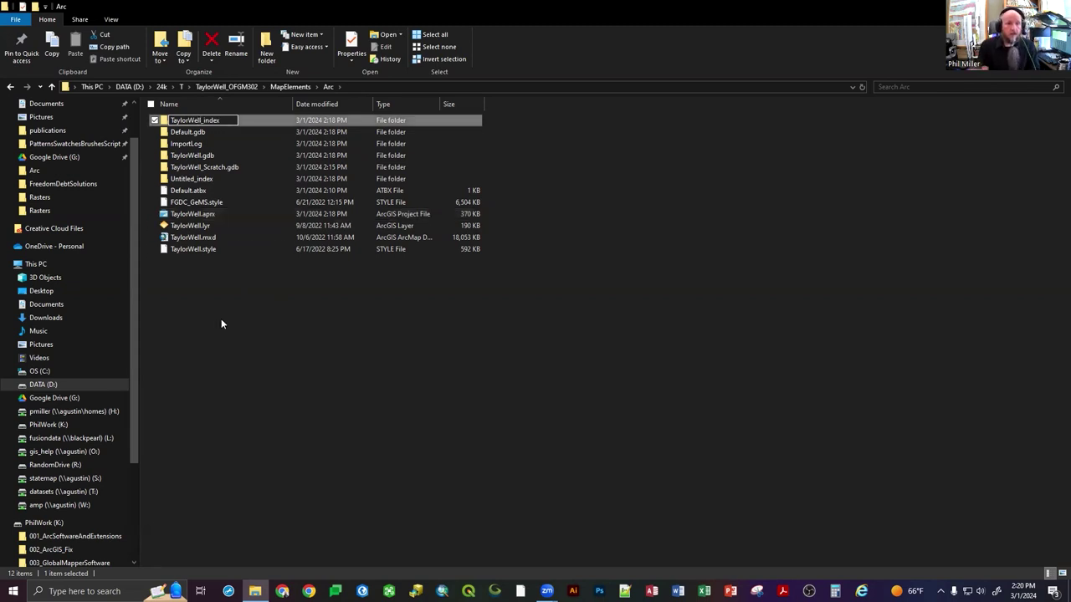
pyautogui.press('Return')
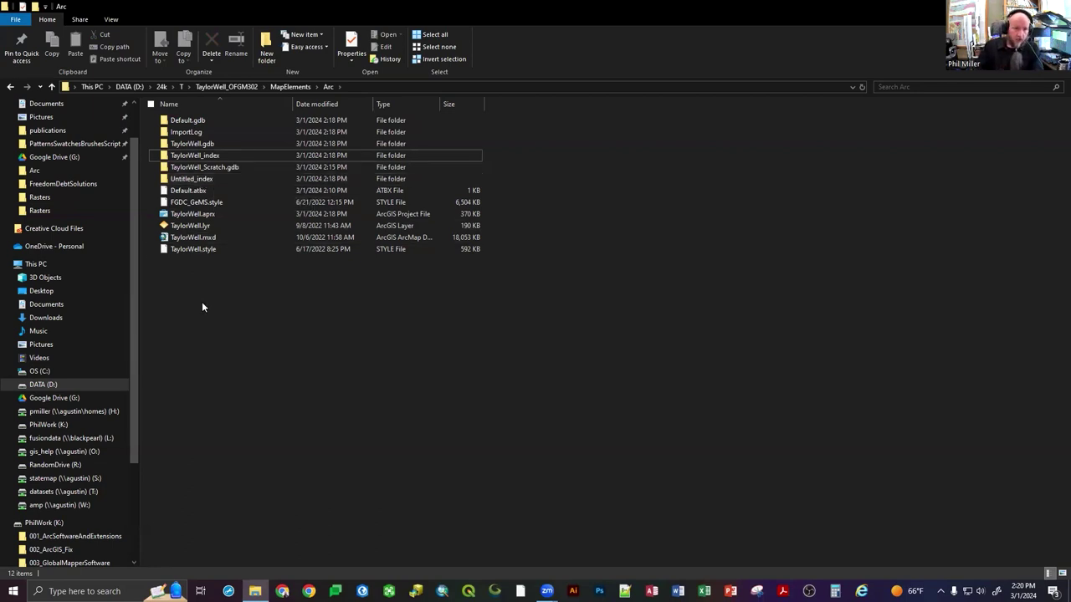
# Open the renamed project file TaylorWell.aprx from the Arc folder in ArcGIS Pro
pyautogui.click(191, 216)
pyautogui.click(210, 359)
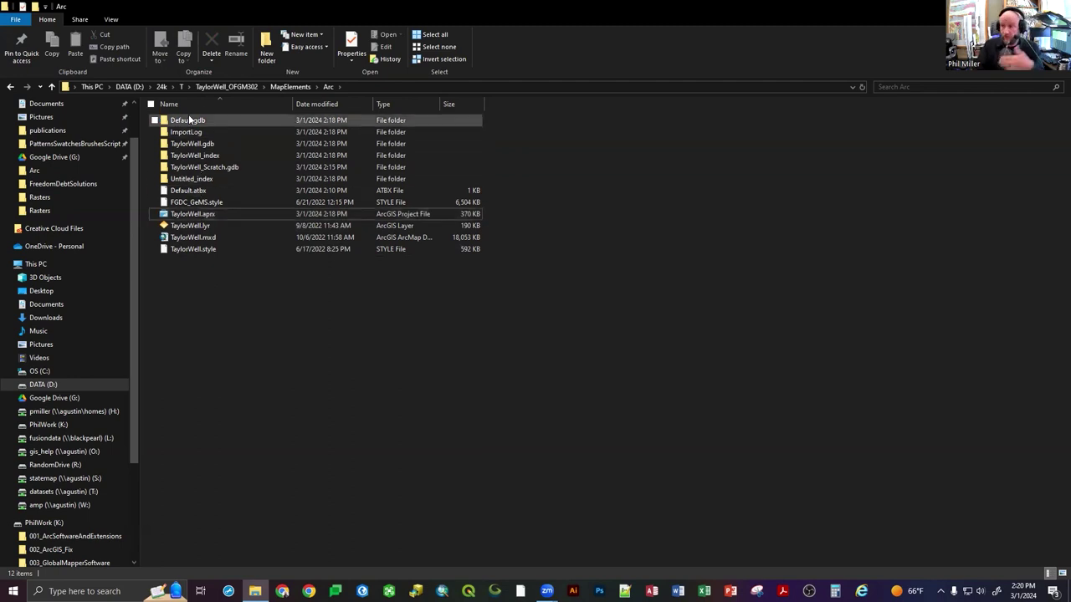
pyautogui.click(190, 217)
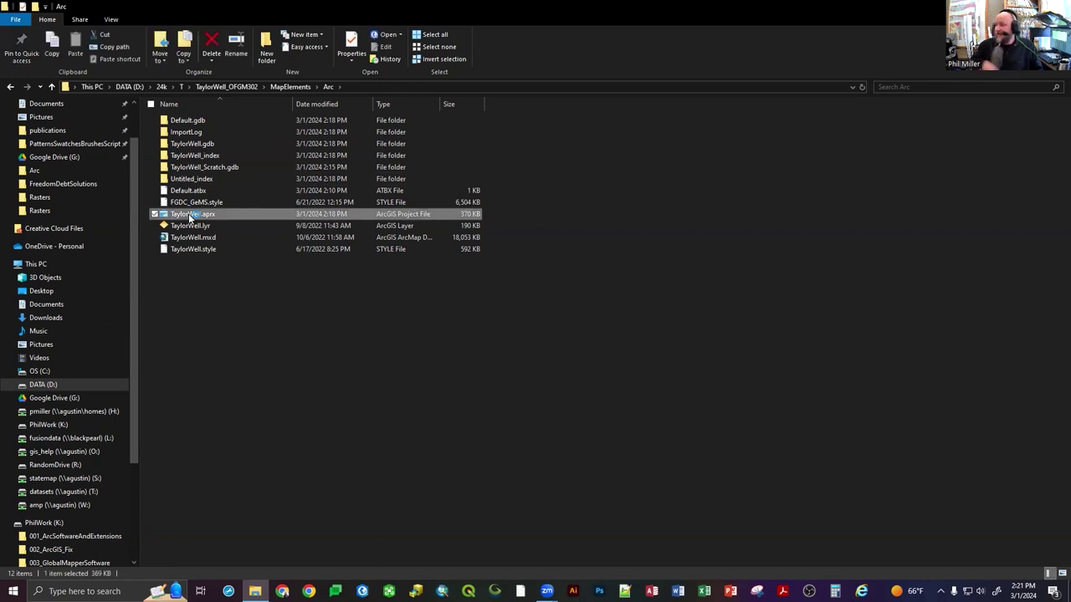
pyautogui.doubleClick(191, 217)
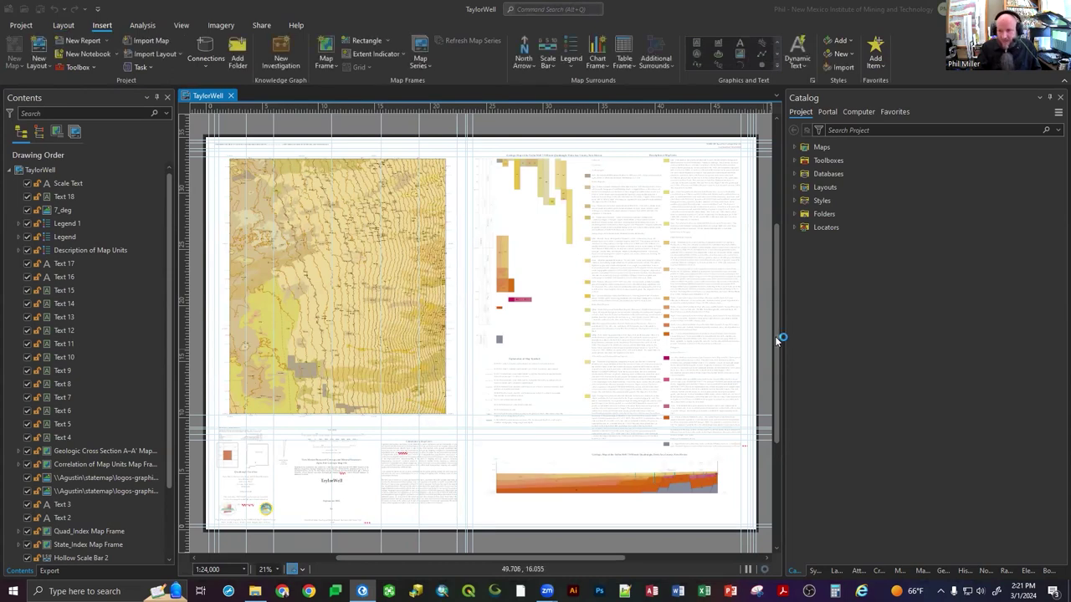
# Examine the project's databases TaylorWell.gdb and TaylorWell_Scratch.gdb, and the contents of the connected Arc folder in the Catalog
pyautogui.click(794, 173)
pyautogui.click(828, 187)
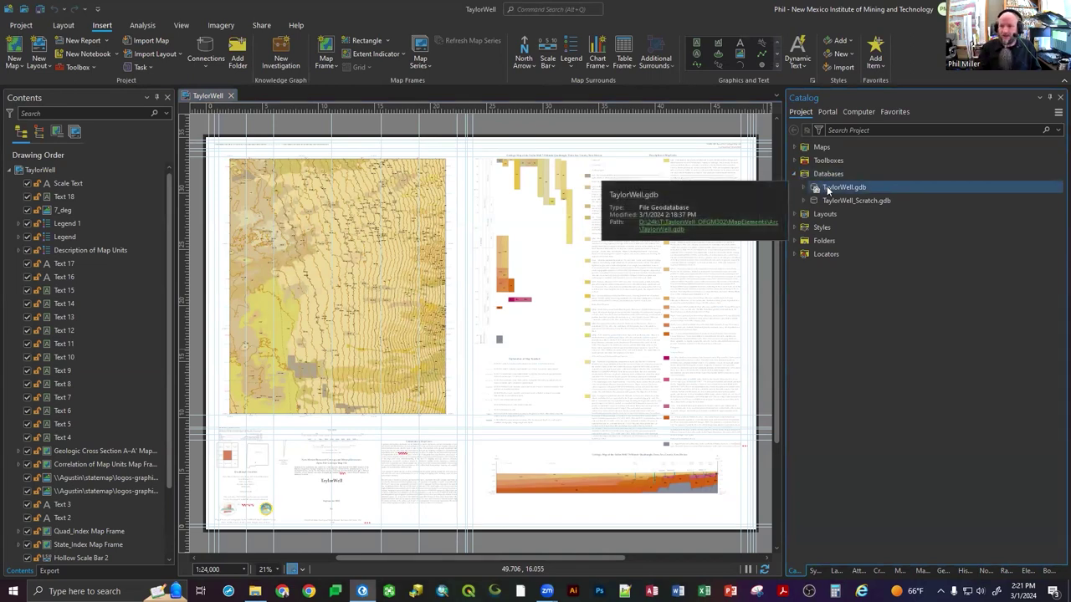
pyautogui.click(839, 200)
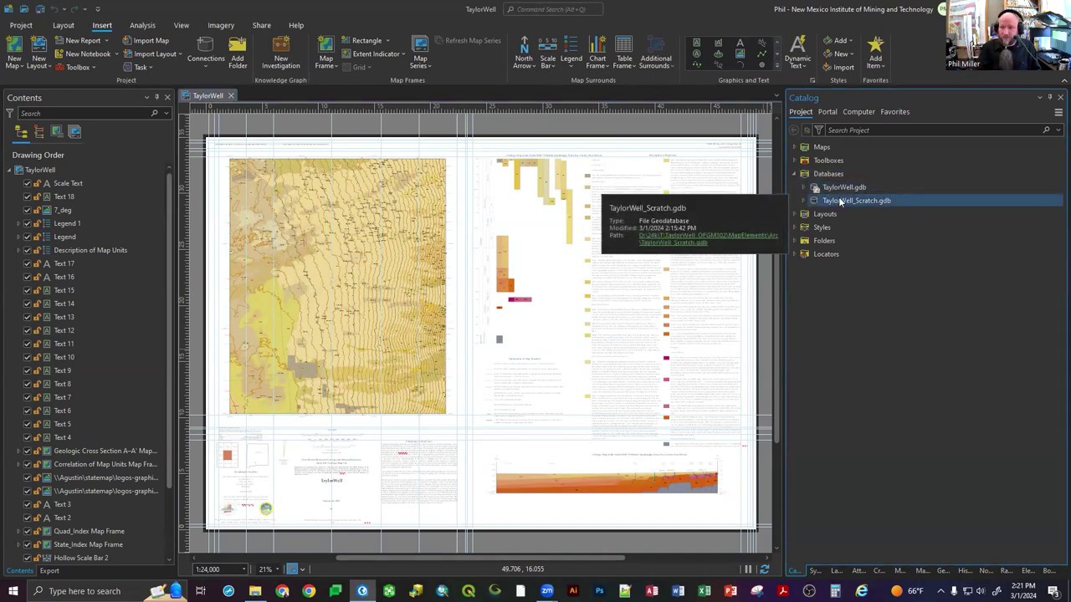
pyautogui.click(796, 241)
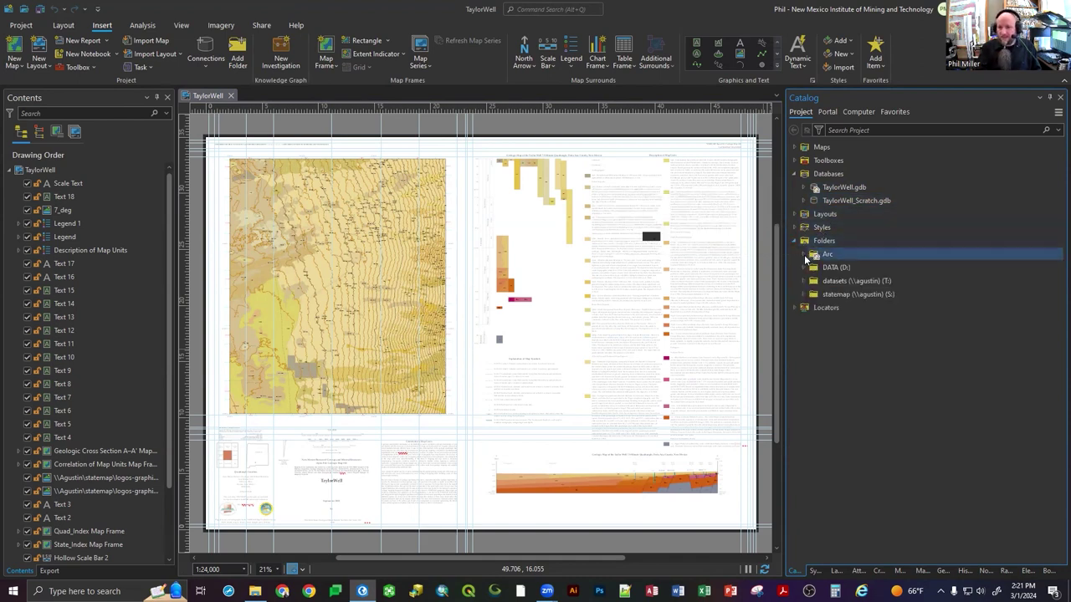
pyautogui.click(804, 255)
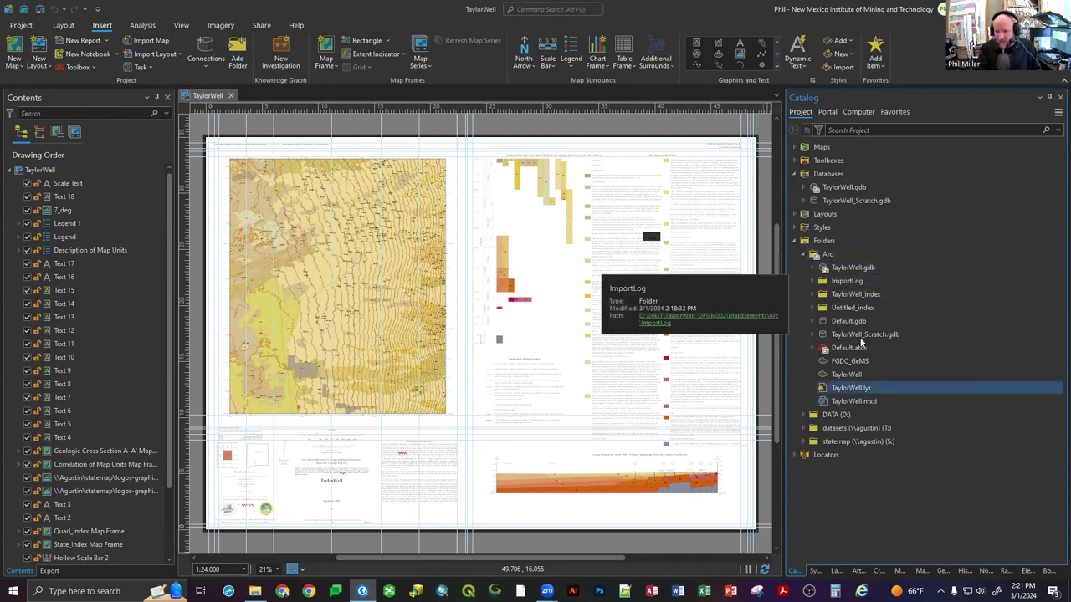
# Switch to File Explorer, reduce its maximized window, and compare the Arc folder's files with the project Catalog, including Default.atbx
pyautogui.click(255, 592)
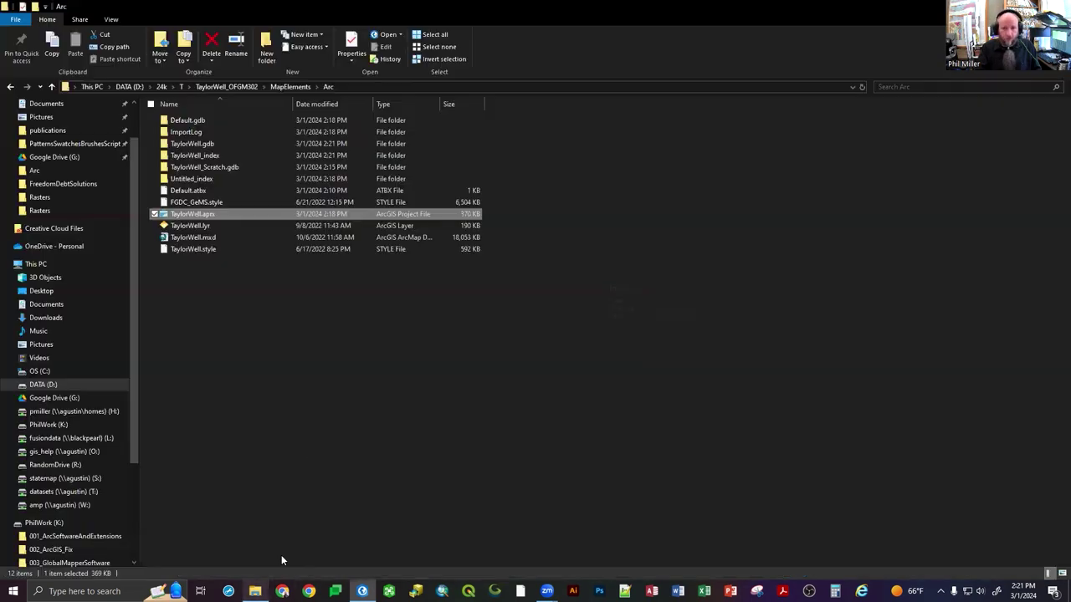
pyautogui.doubleClick(580, 17)
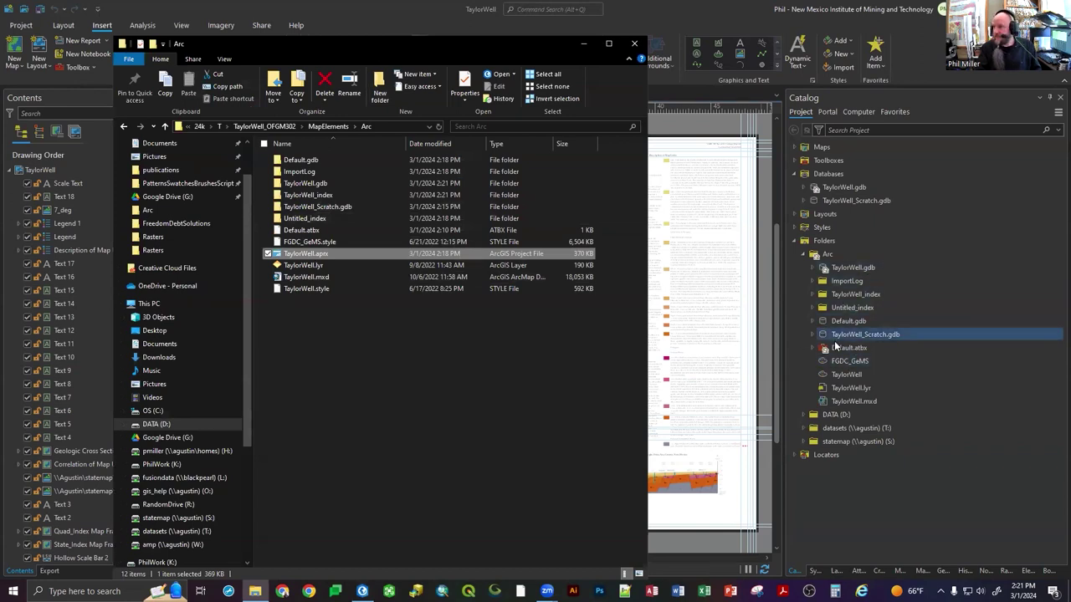
pyautogui.moveTo(834, 341)
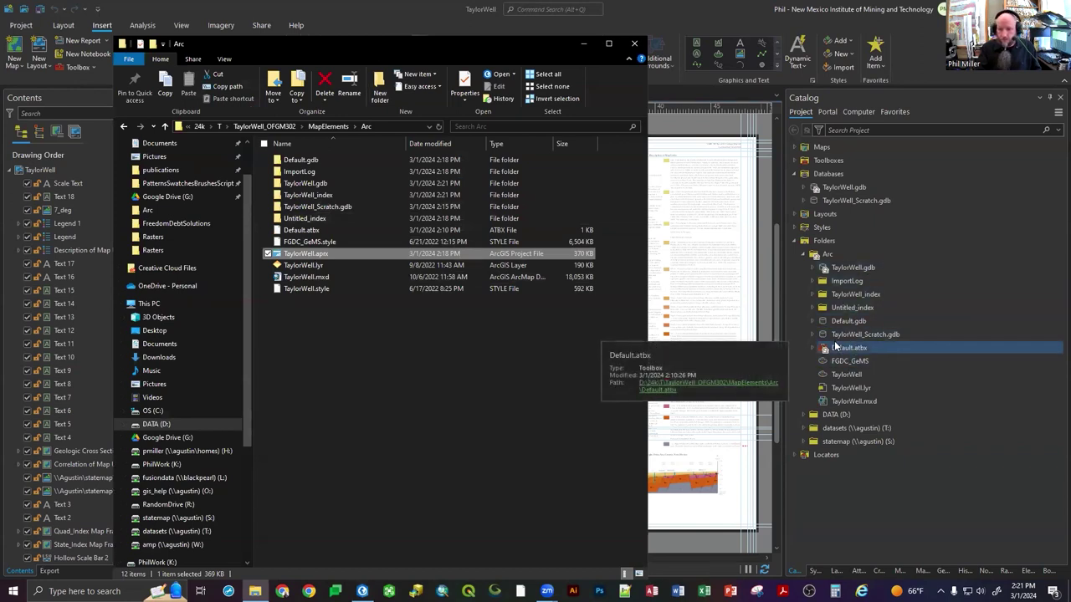